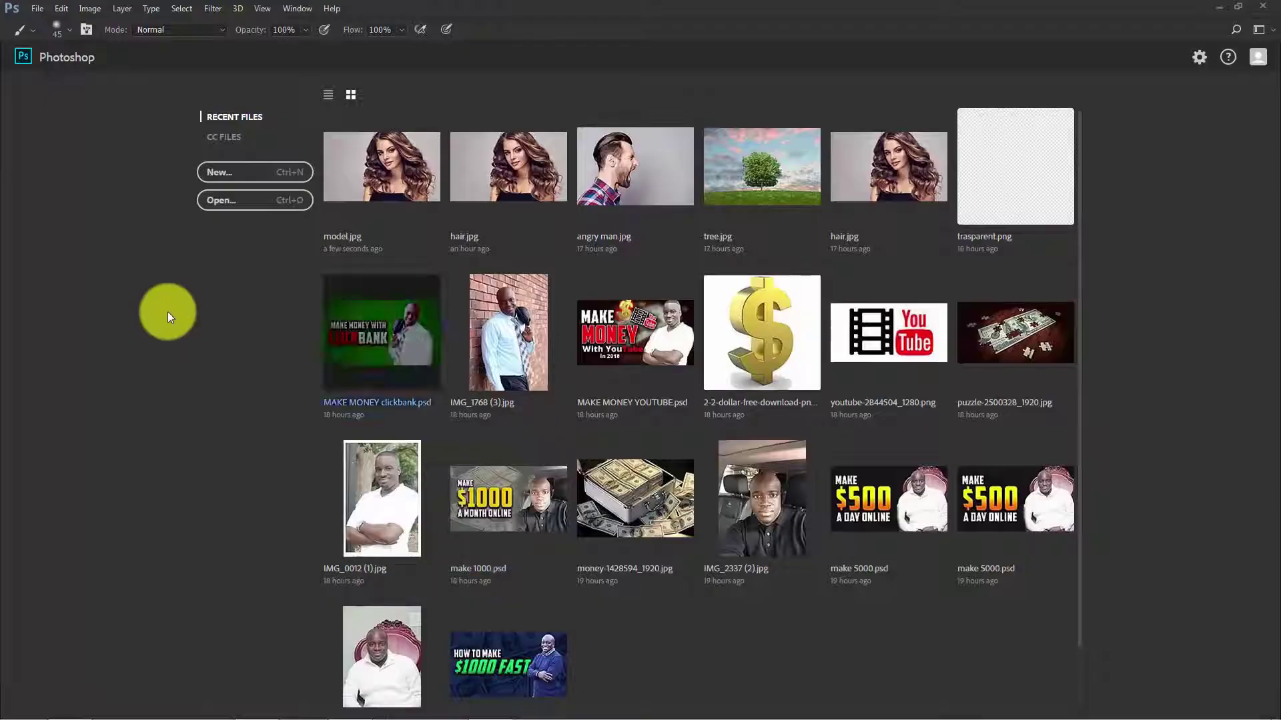
Step: Open the model.jpg portrait photo through File > Open
{"action": "left_click", "coordinate": [37, 8]}
{"action": "left_click", "coordinate": [56, 43]}
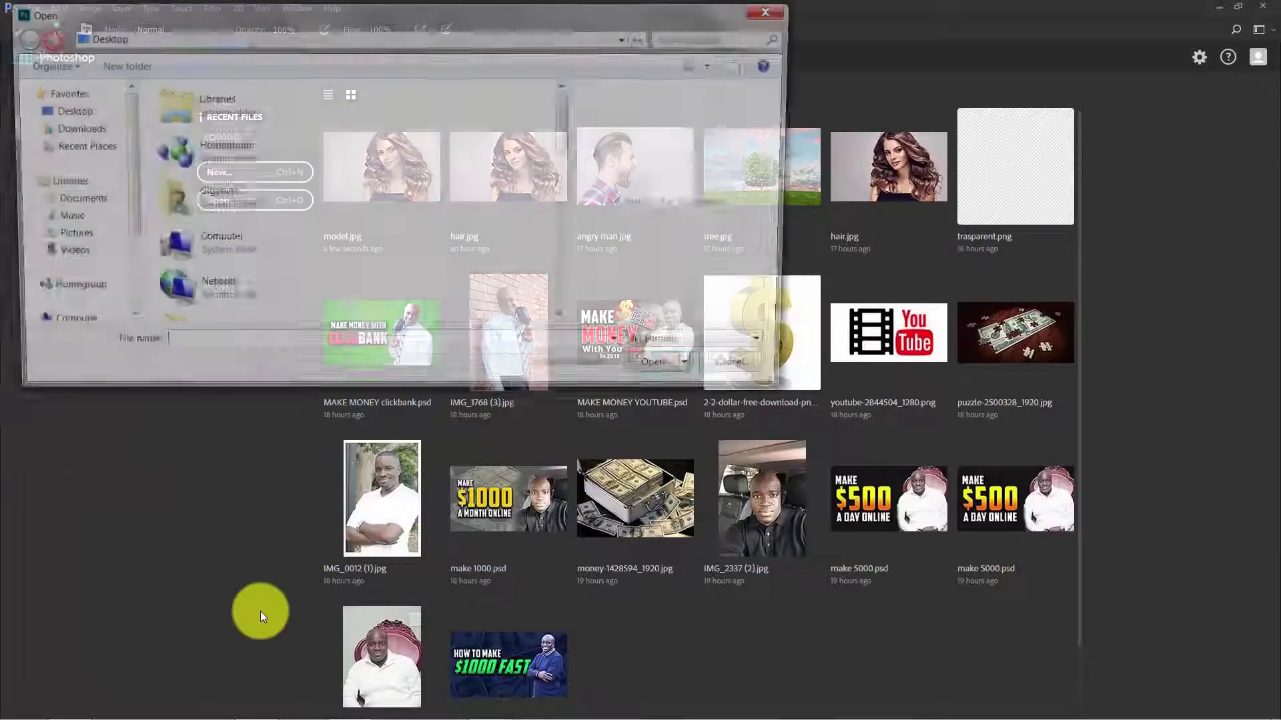
{"action": "type", "text": "mode"}
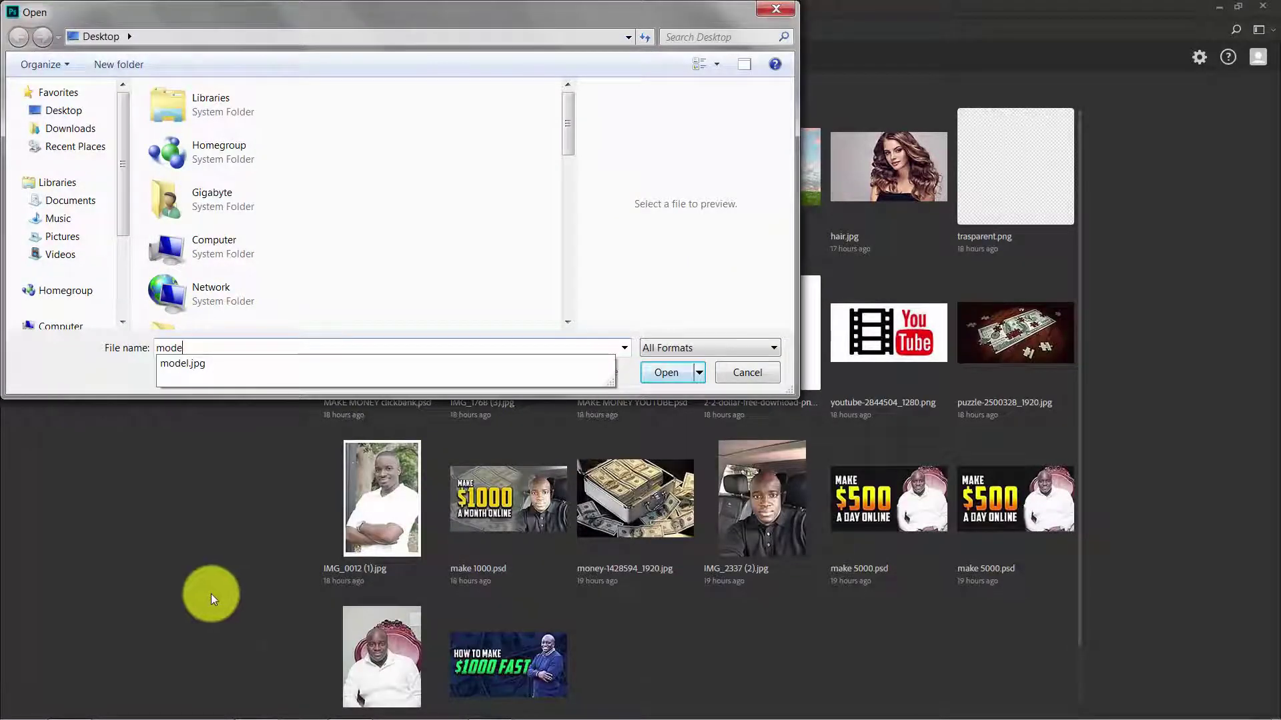
{"action": "left_click", "coordinate": [572, 367]}
{"action": "left_click", "coordinate": [667, 372]}
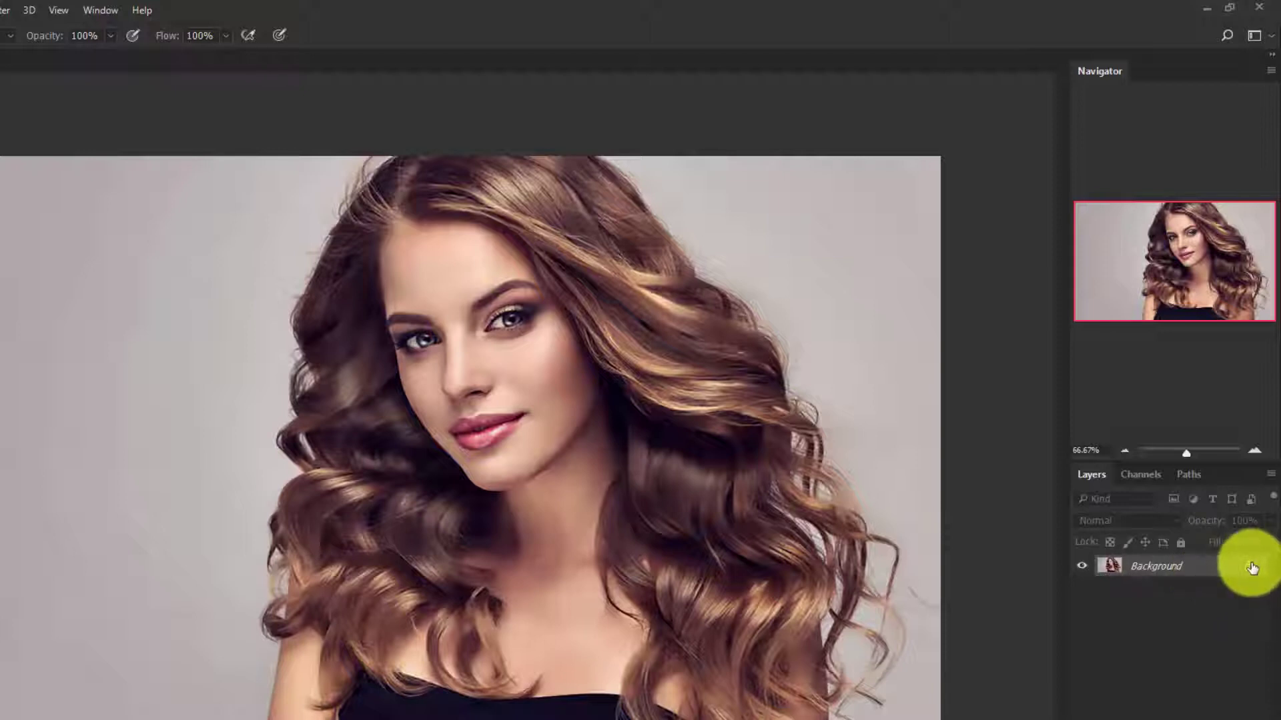
Step: Unlock the Background layer, rename it 'model', and show the Channels list
{"action": "left_click", "coordinate": [1252, 567]}
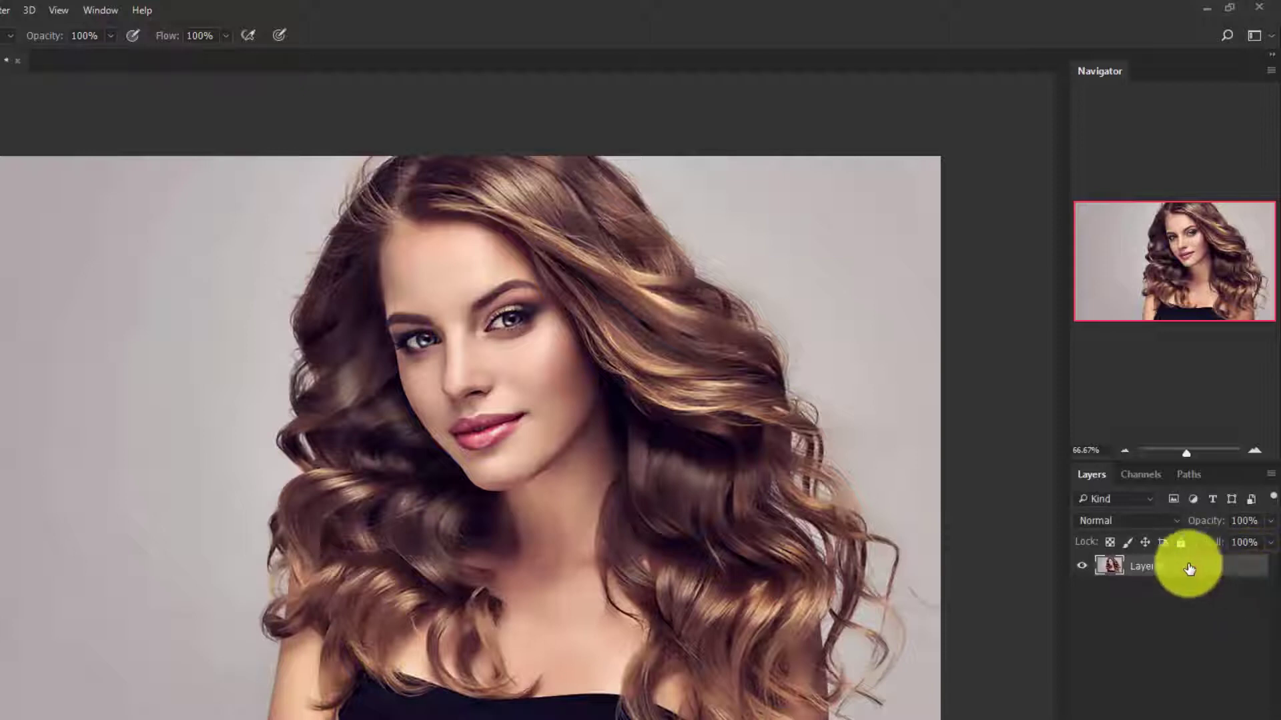
{"action": "double_click", "coordinate": [1161, 565]}
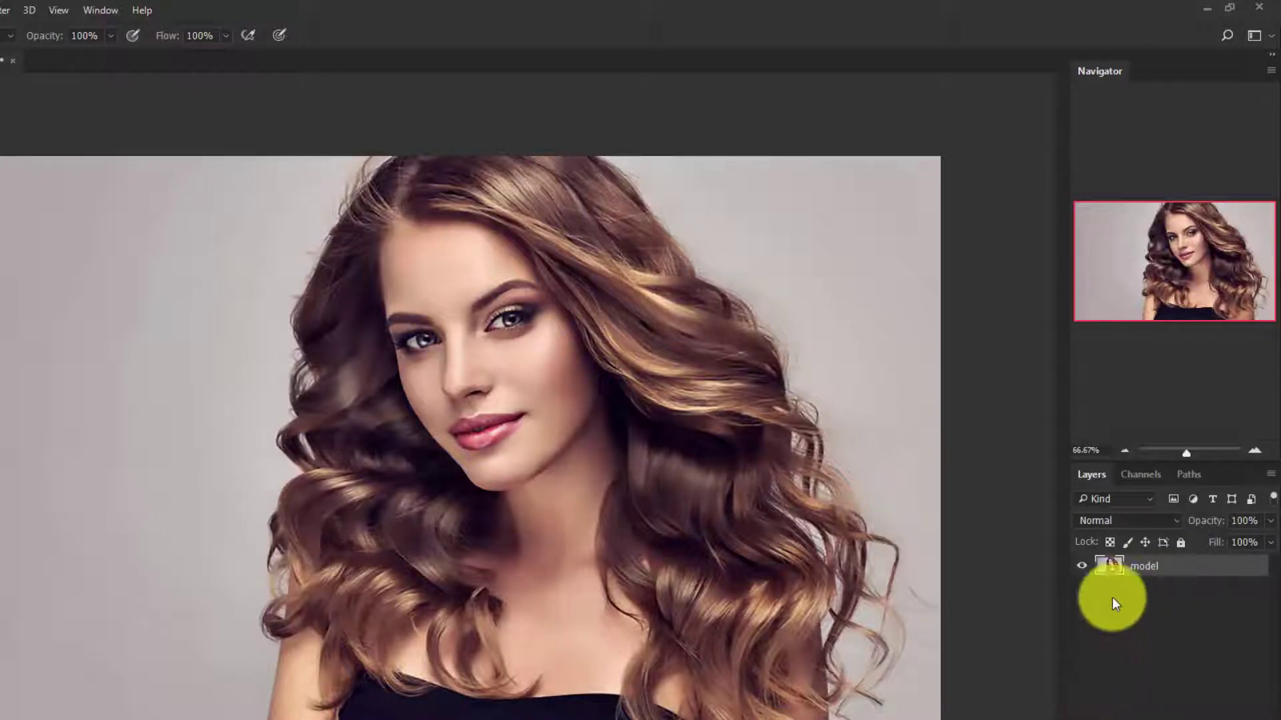
{"action": "left_click", "coordinate": [1139, 474]}
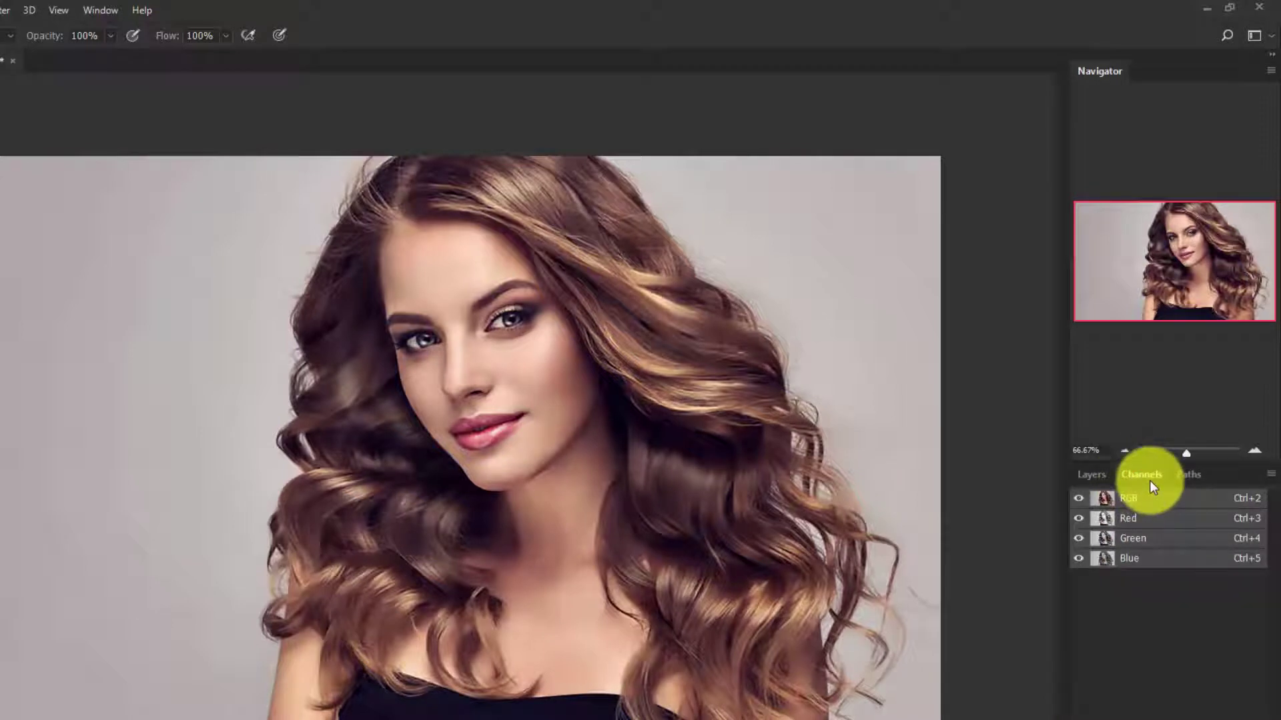
Step: Select the Blue channel and duplicate it as a Blue copy channel
{"action": "left_click", "coordinate": [107, 10]}
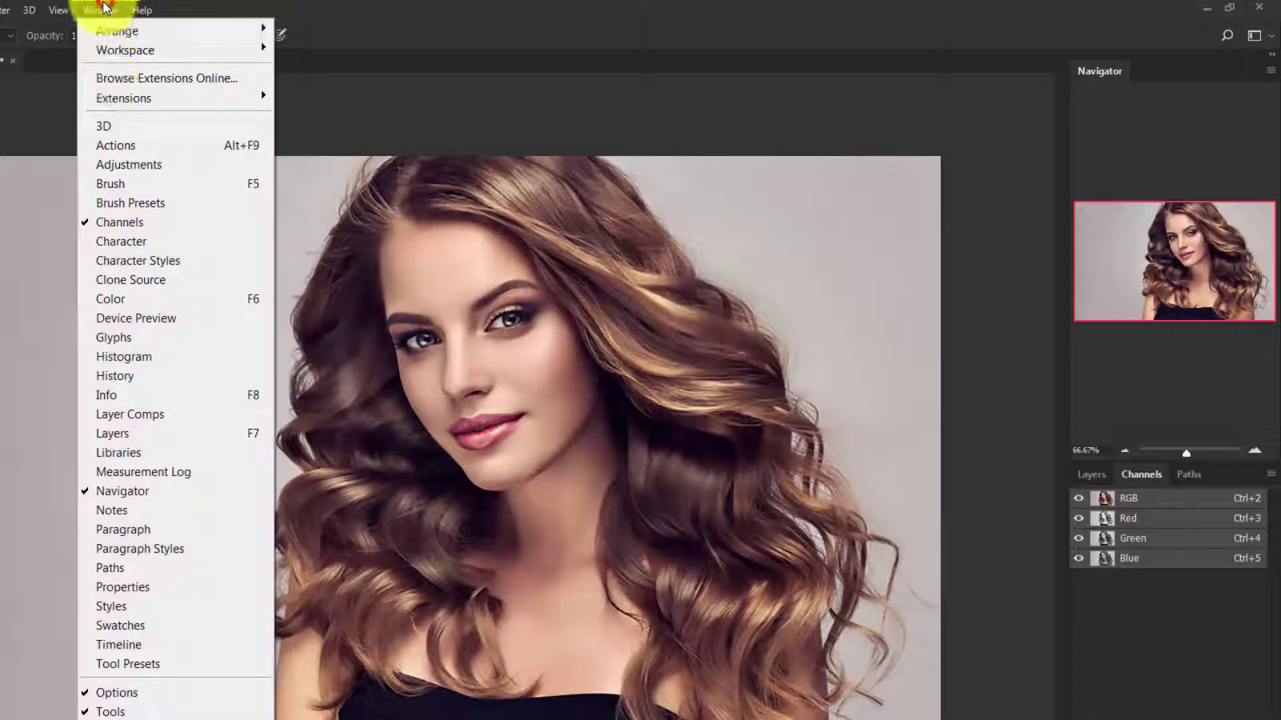
{"action": "left_click", "coordinate": [1084, 614]}
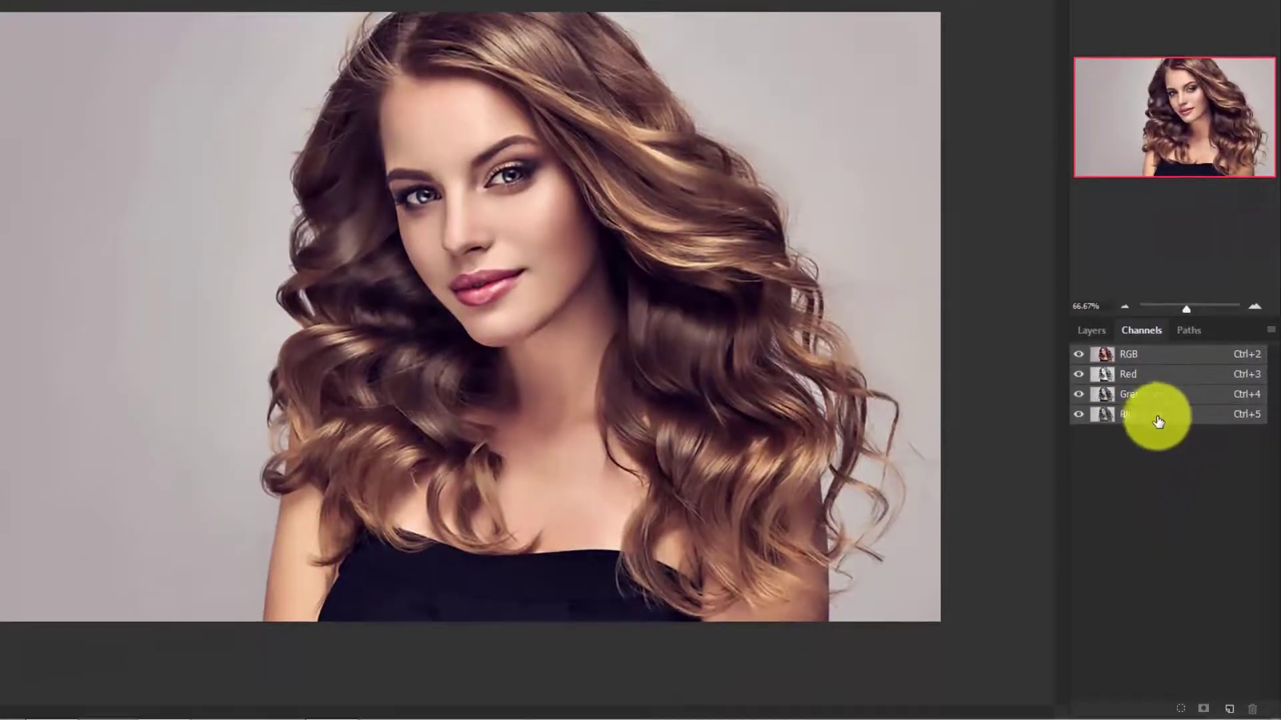
{"action": "left_click", "coordinate": [1127, 419]}
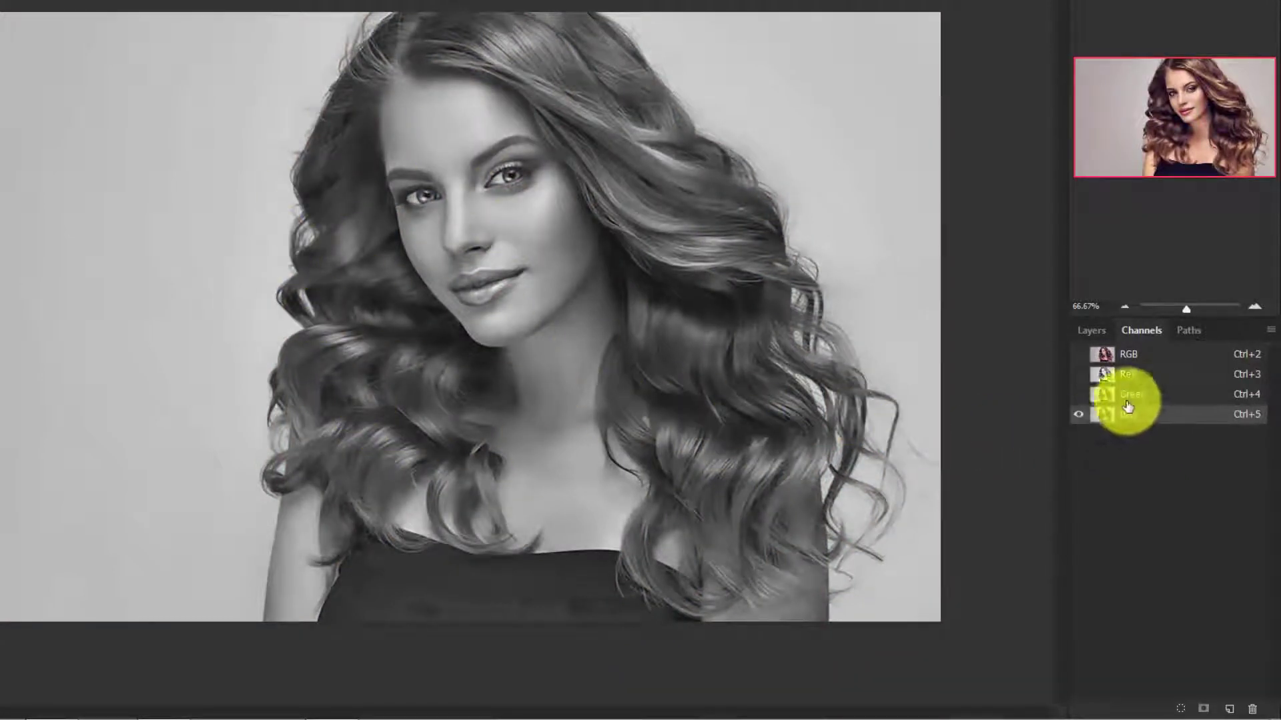
{"action": "left_click_drag", "start_coordinate": [1138, 415], "coordinate": [1230, 711]}
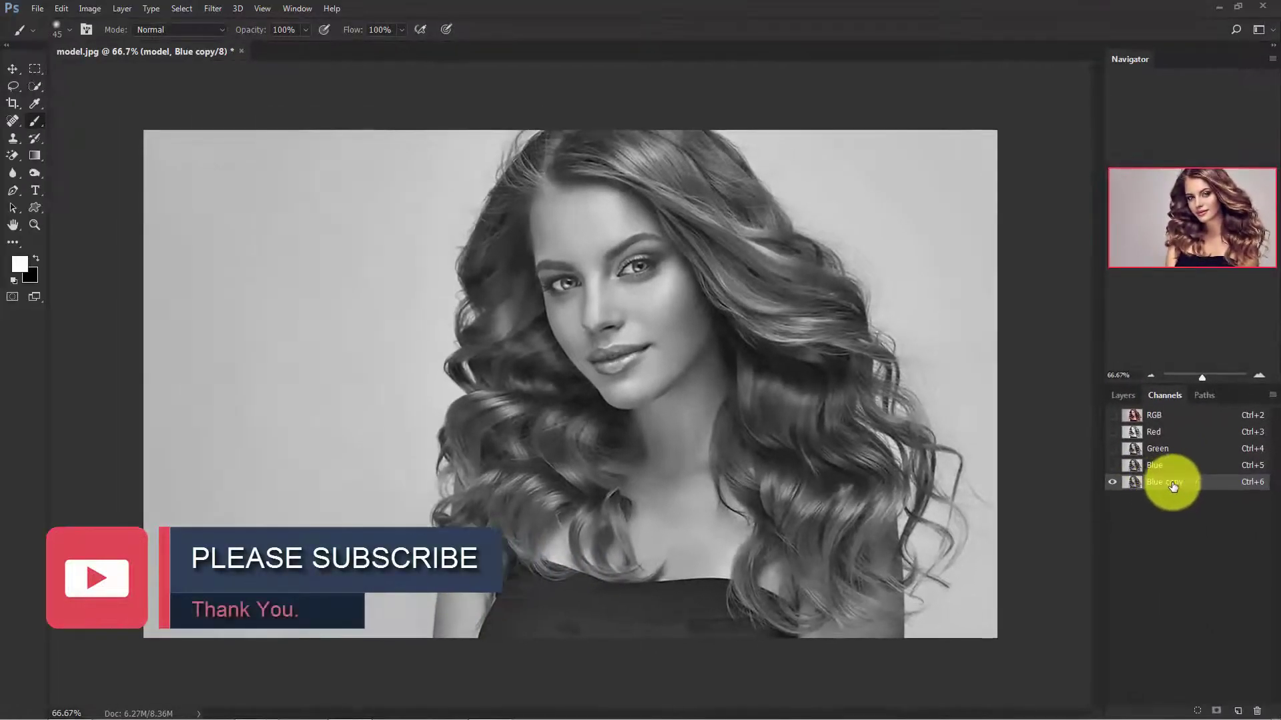
Step: Apply Levels to the Blue copy channel with input values 123, 1.32 and 151
{"action": "left_click", "coordinate": [89, 8]}
{"action": "mouse_move", "coordinate": [133, 52]}
{"action": "left_click", "coordinate": [306, 64]}
{"action": "left_click_drag", "start_coordinate": [370, 230], "coordinate": [396, 231]}
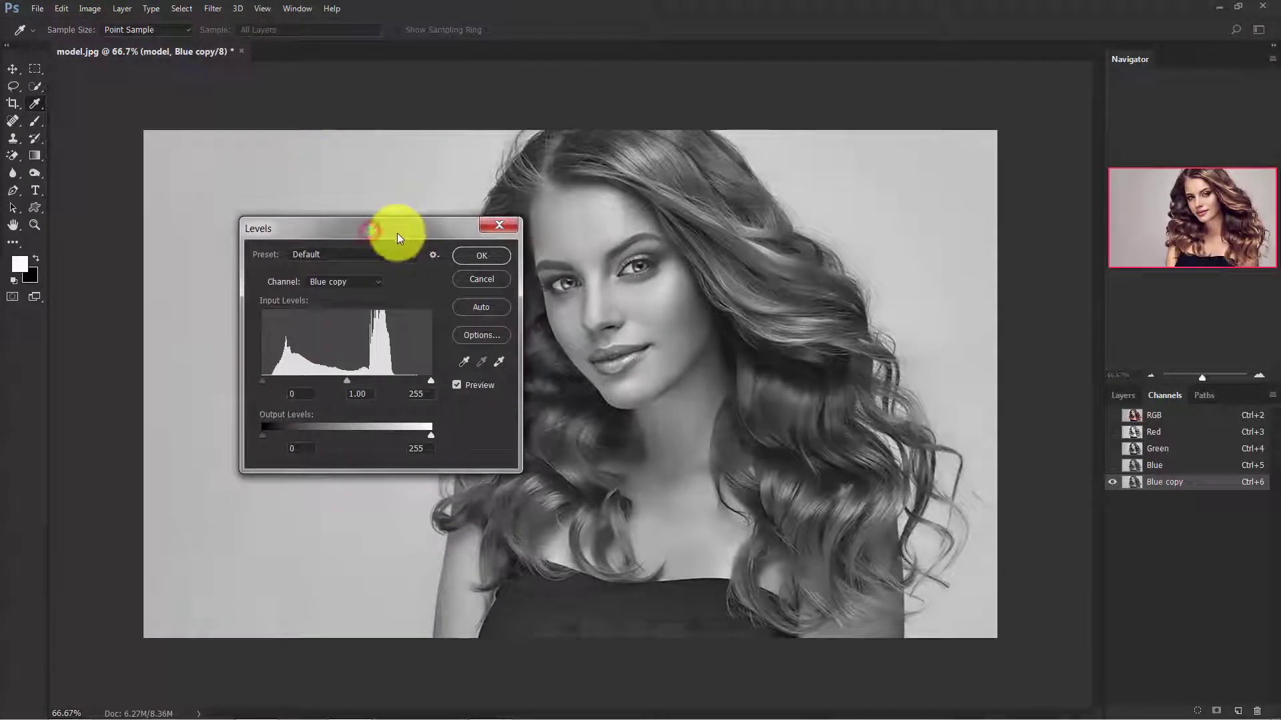
{"action": "left_click_drag", "start_coordinate": [432, 382], "coordinate": [375, 379]}
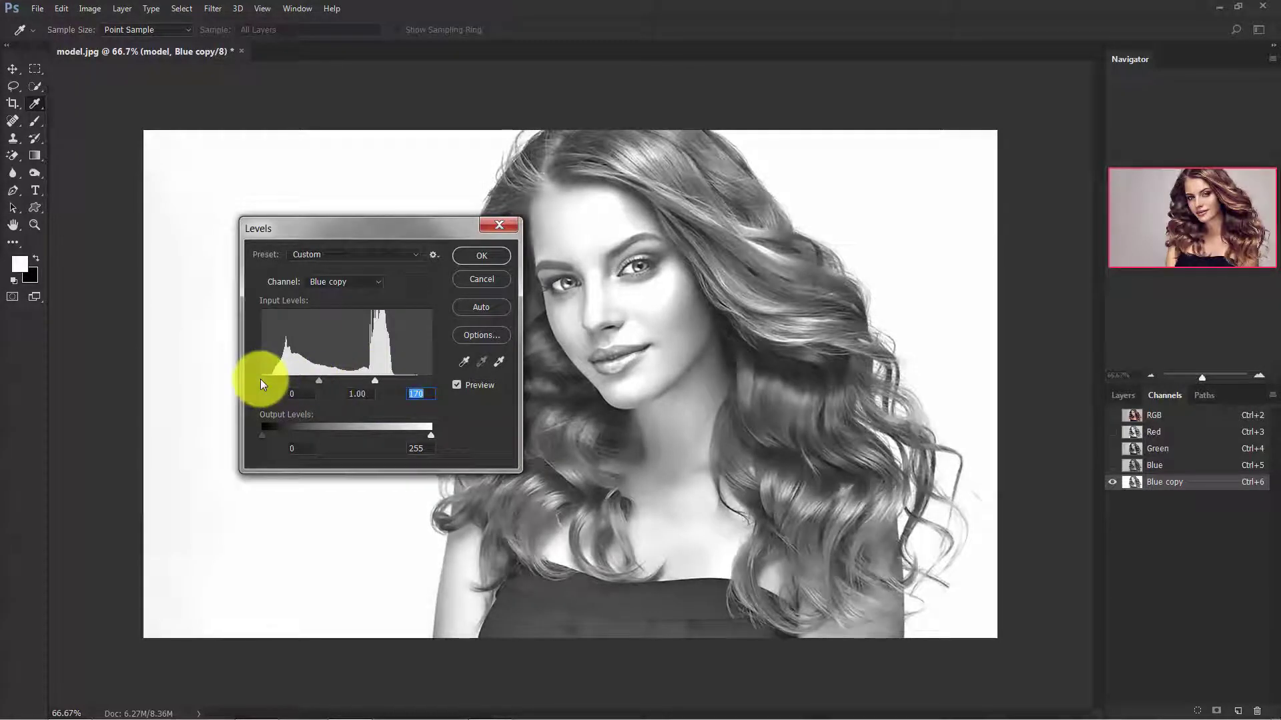
{"action": "left_click_drag", "start_coordinate": [261, 379], "coordinate": [362, 378]}
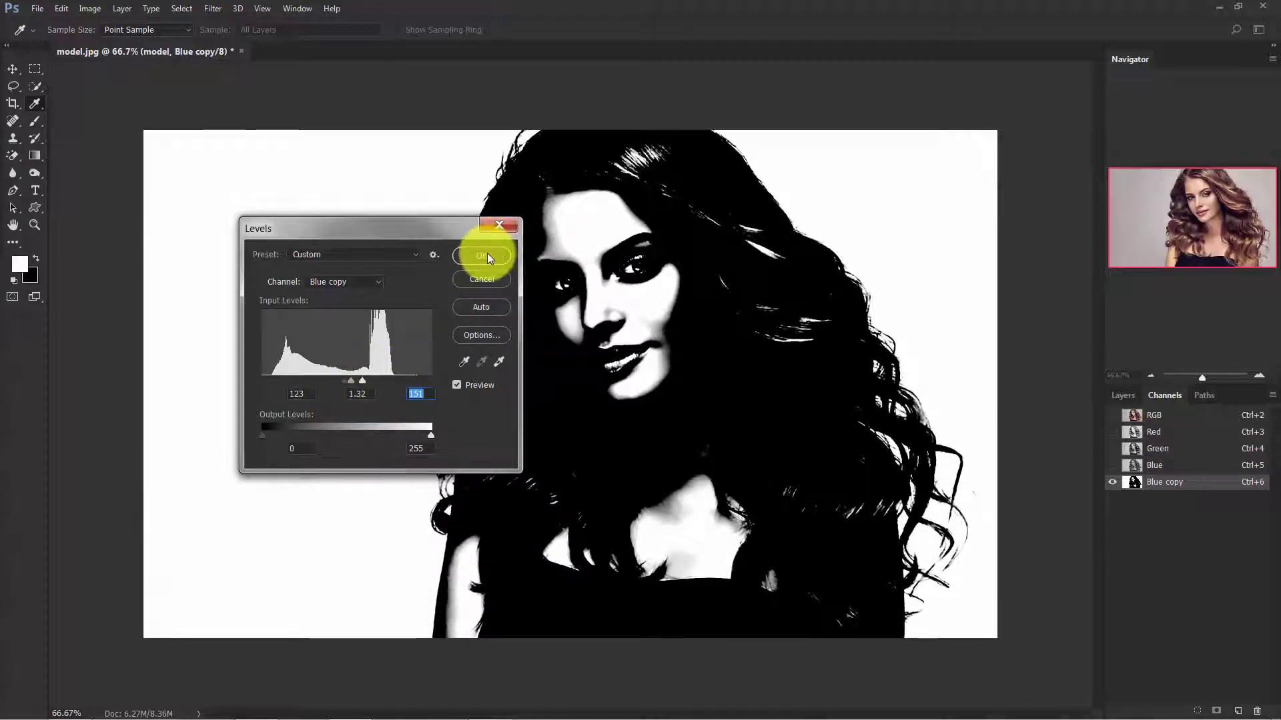
{"action": "left_click", "coordinate": [485, 256]}
{"action": "key", "text": "b"}
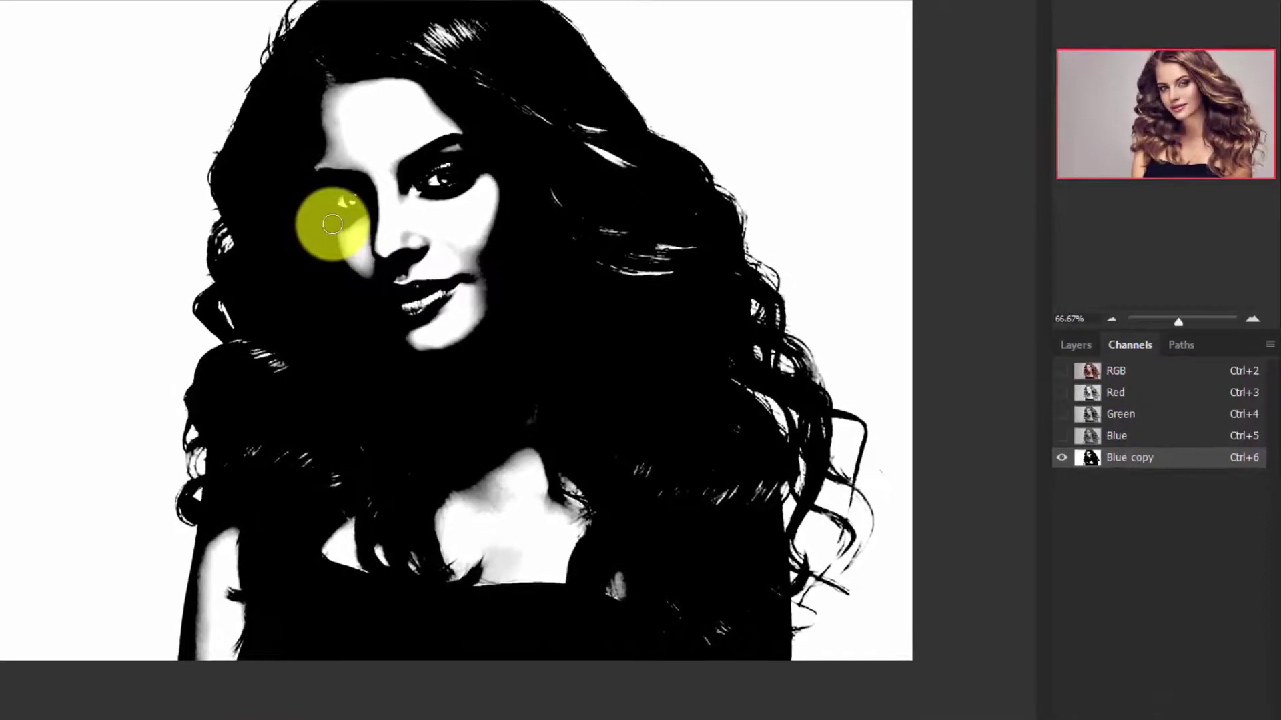
Step: Load the Blue copy channel as a selection and reselect the colour model layer
{"action": "key", "text": "ctrl"}
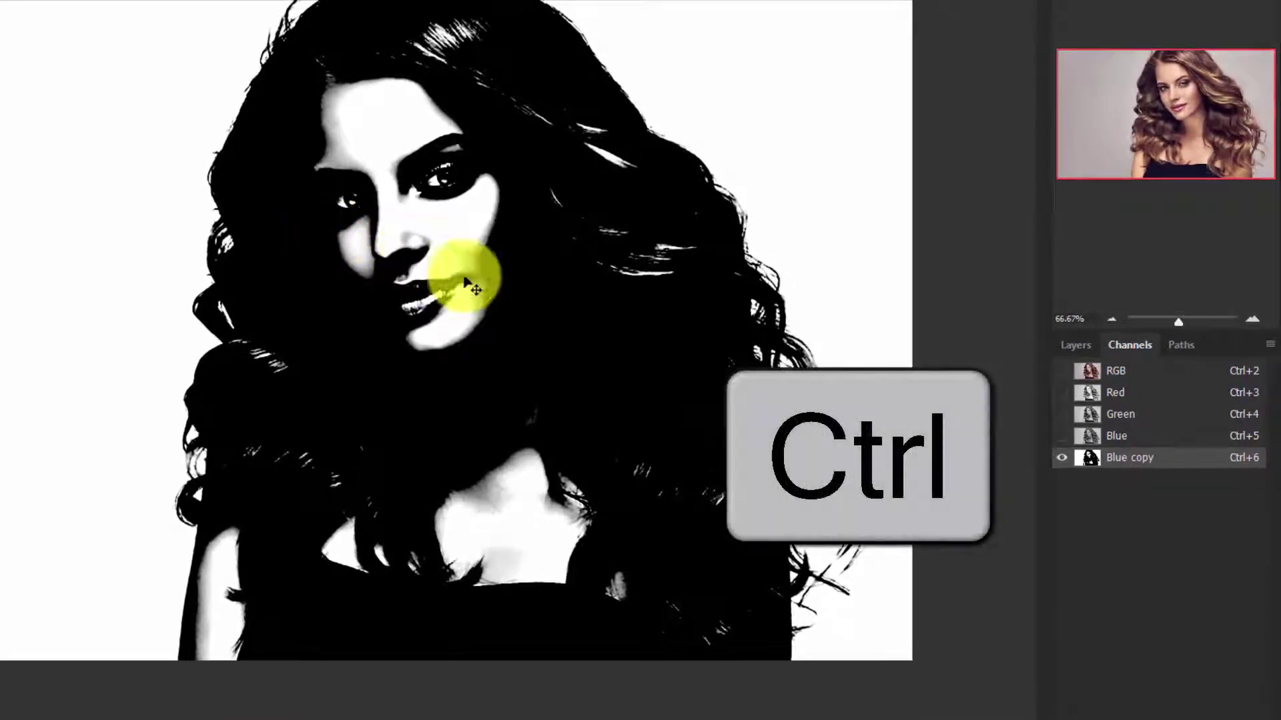
{"action": "left_click", "coordinate": [1089, 459], "text": "ctrl"}
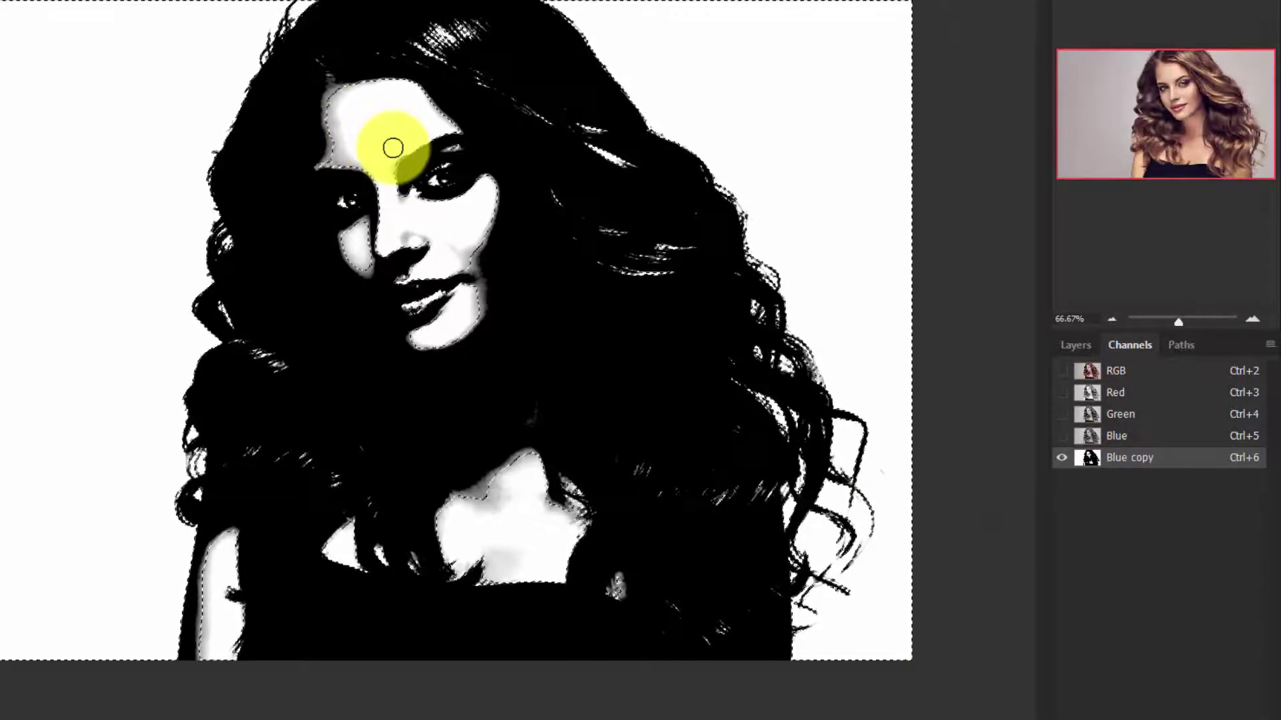
{"action": "left_click", "coordinate": [1077, 346]}
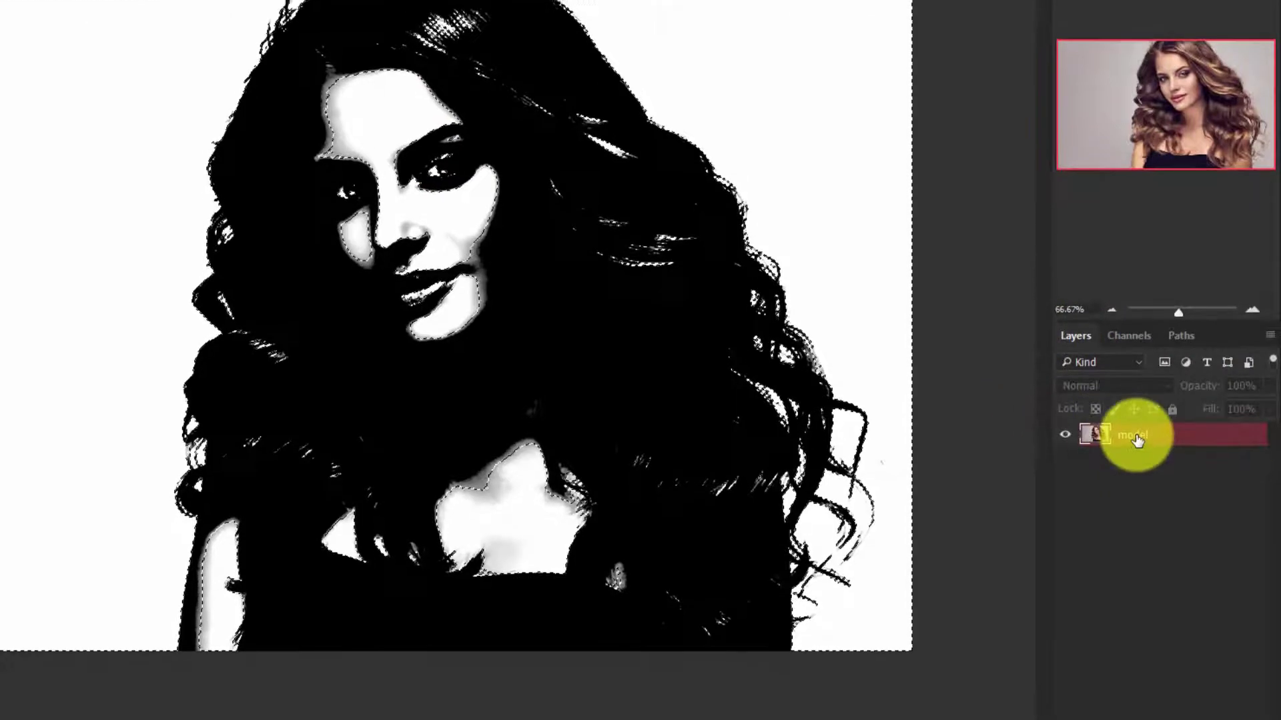
{"action": "left_click", "coordinate": [1110, 446]}
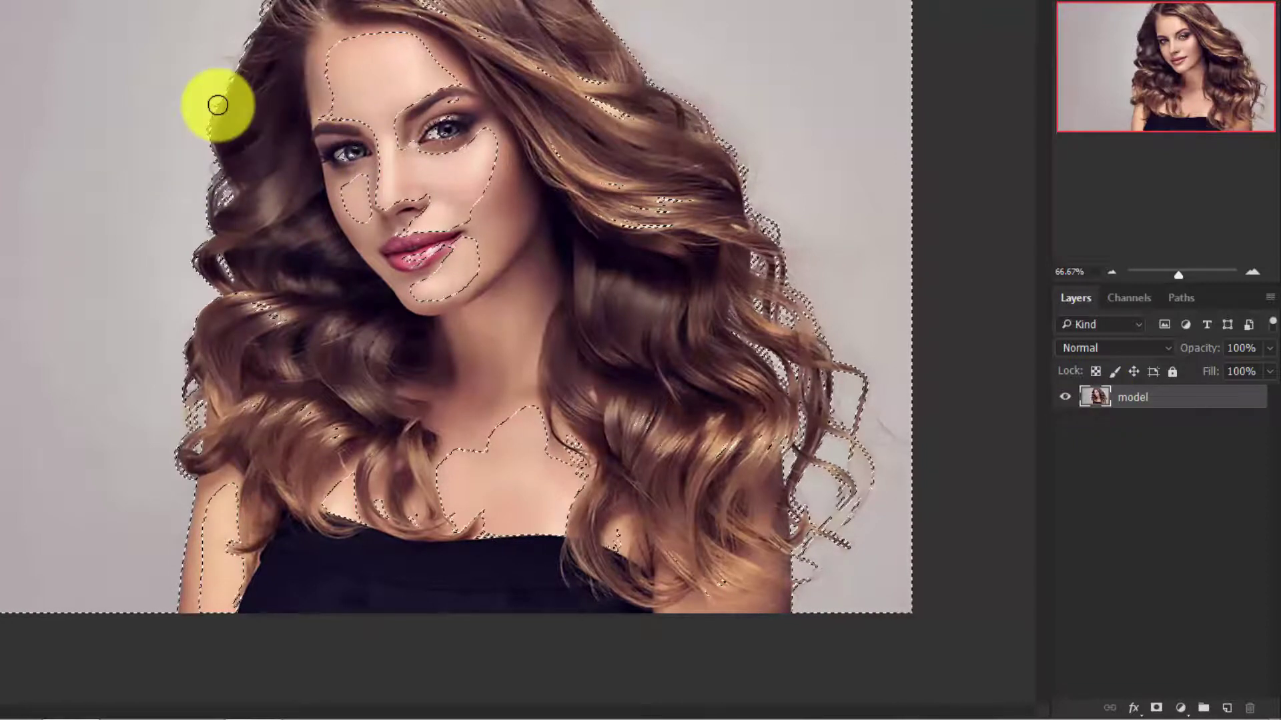
{"action": "key", "text": "alt"}
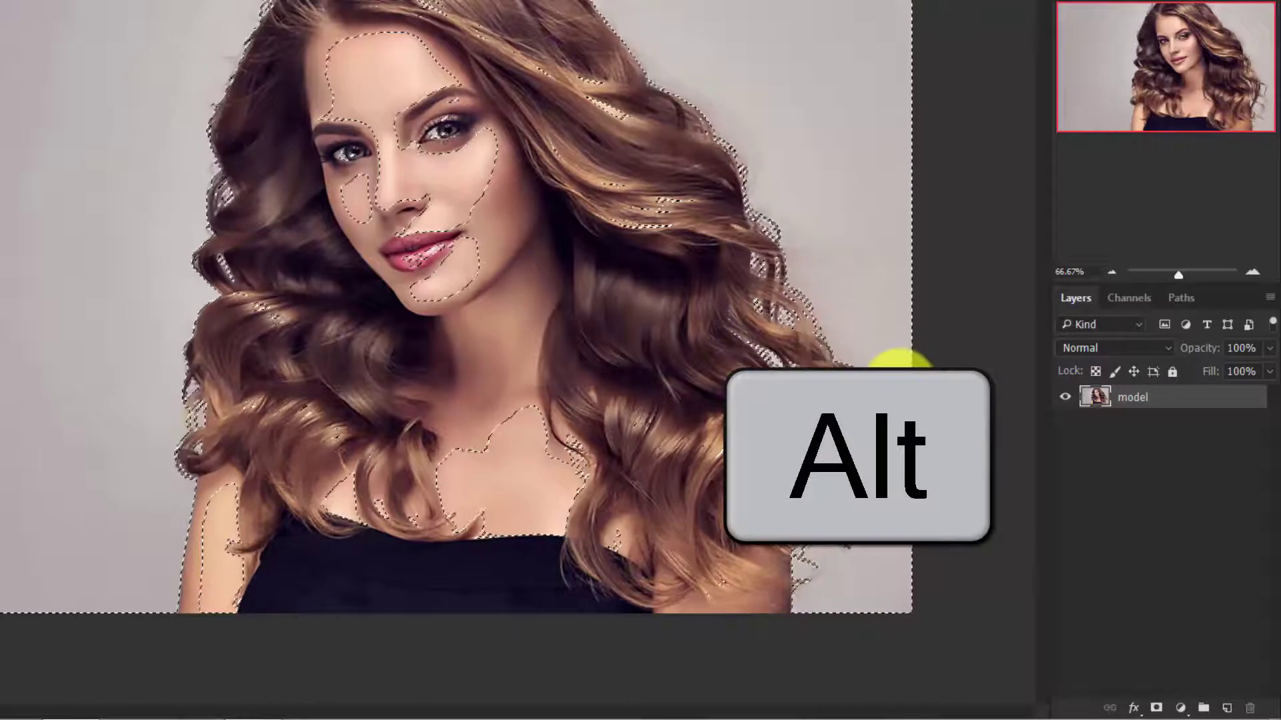
Step: Add a layer mask hiding the selected grey background and paint a nose-to-lips stroke
{"action": "left_click", "coordinate": [1158, 708]}
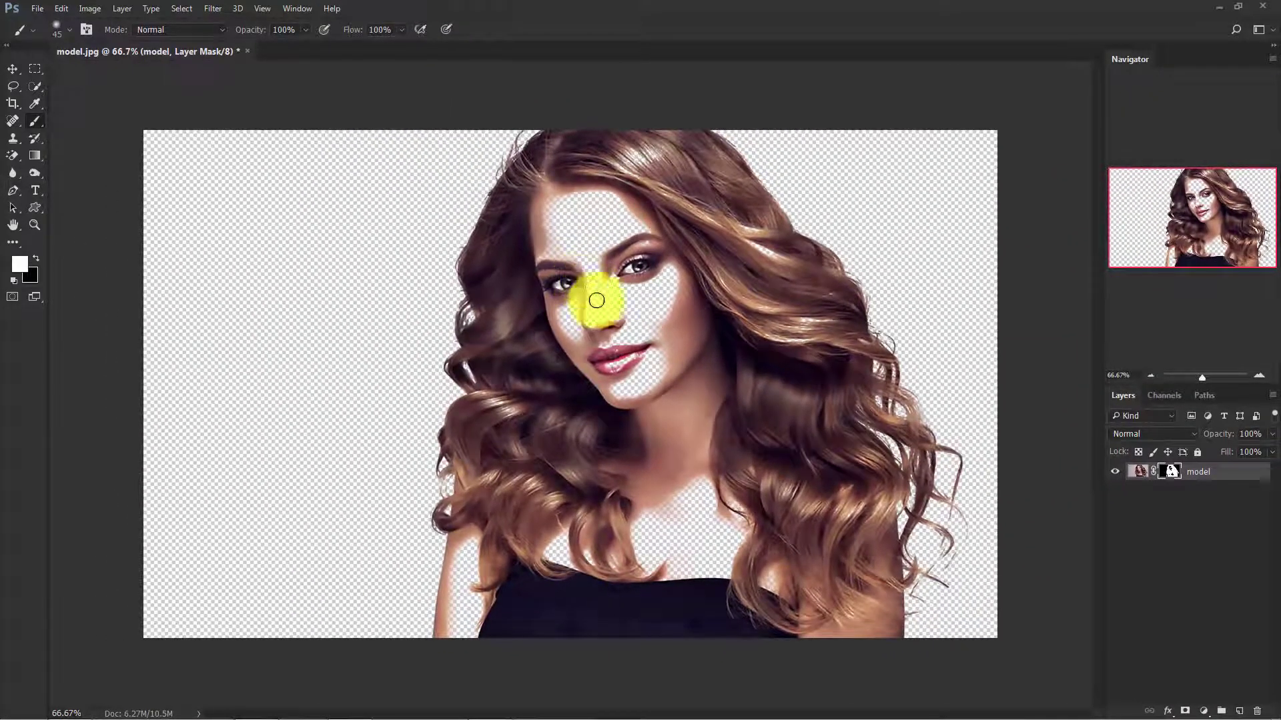
{"action": "mouse_move", "coordinate": [597, 301]}
{"action": "left_mouse_down"}
{"action": "mouse_move", "coordinate": [619, 360]}
{"action": "mouse_move", "coordinate": [588, 390]}
{"action": "left_mouse_up"}
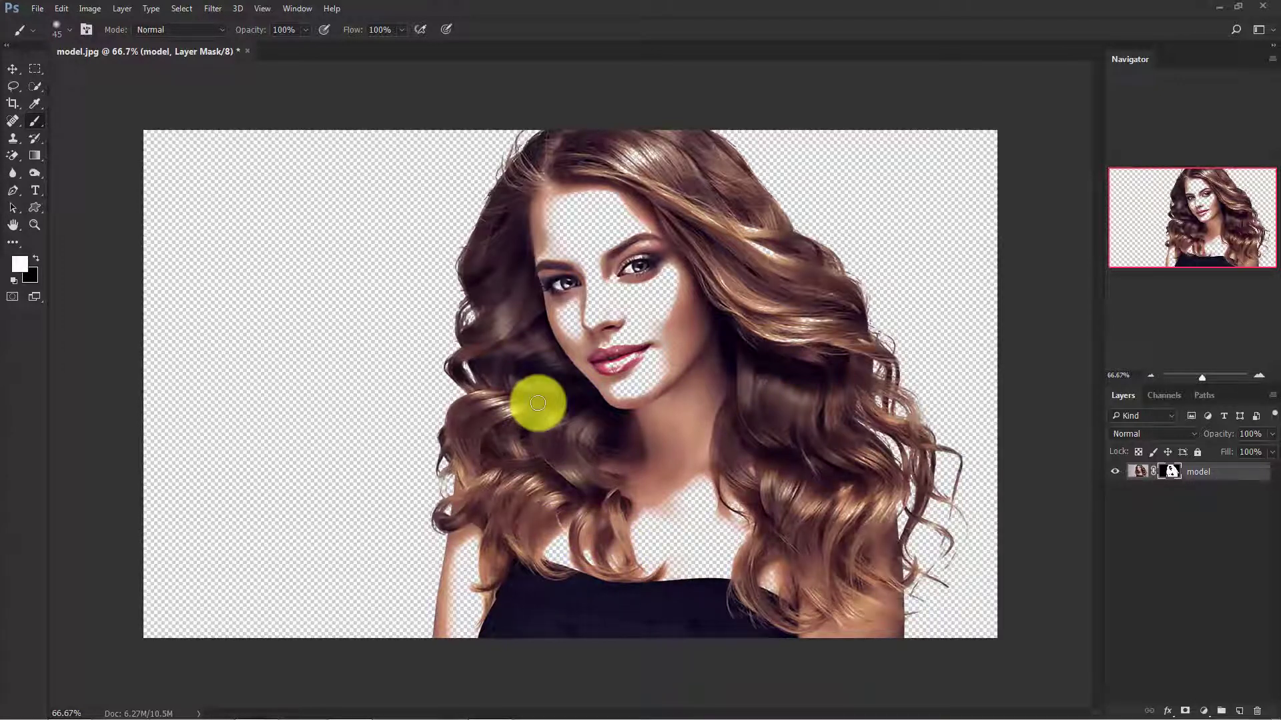
Step: View the mask alone and set up a large soft brush with white foreground colour
{"action": "key", "text": "alt"}
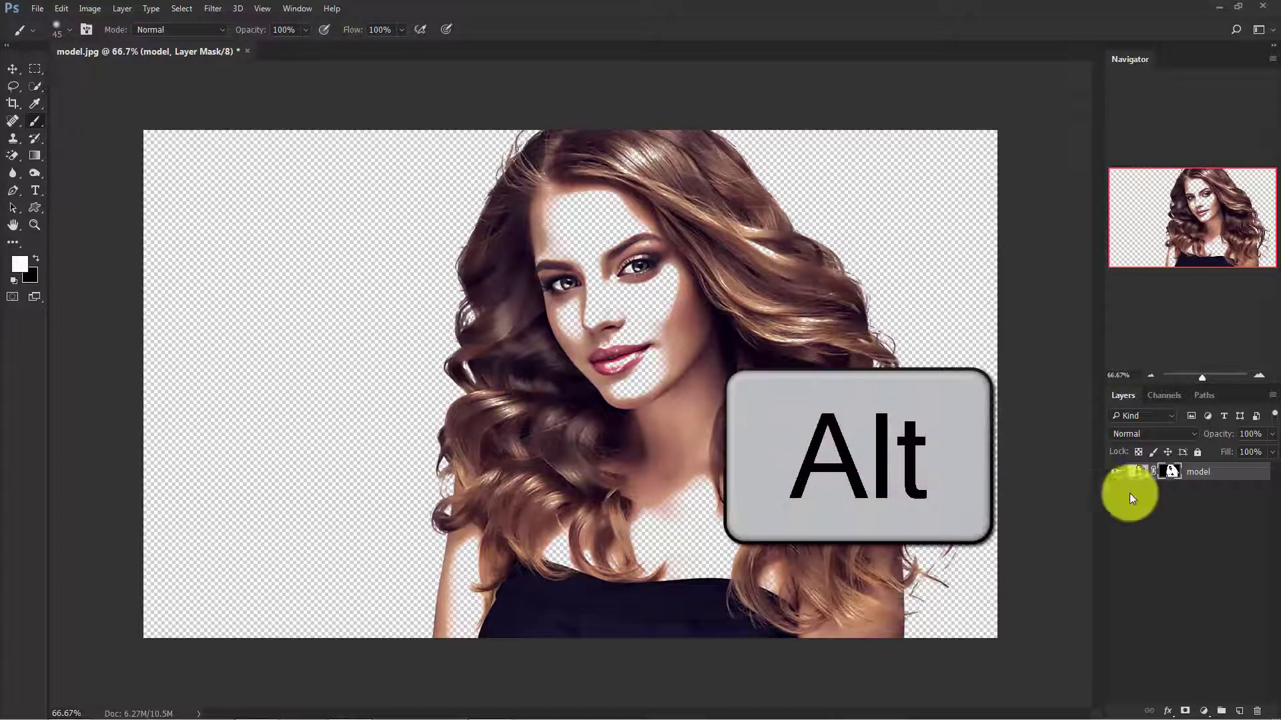
{"action": "left_click", "coordinate": [1170, 472], "text": "alt"}
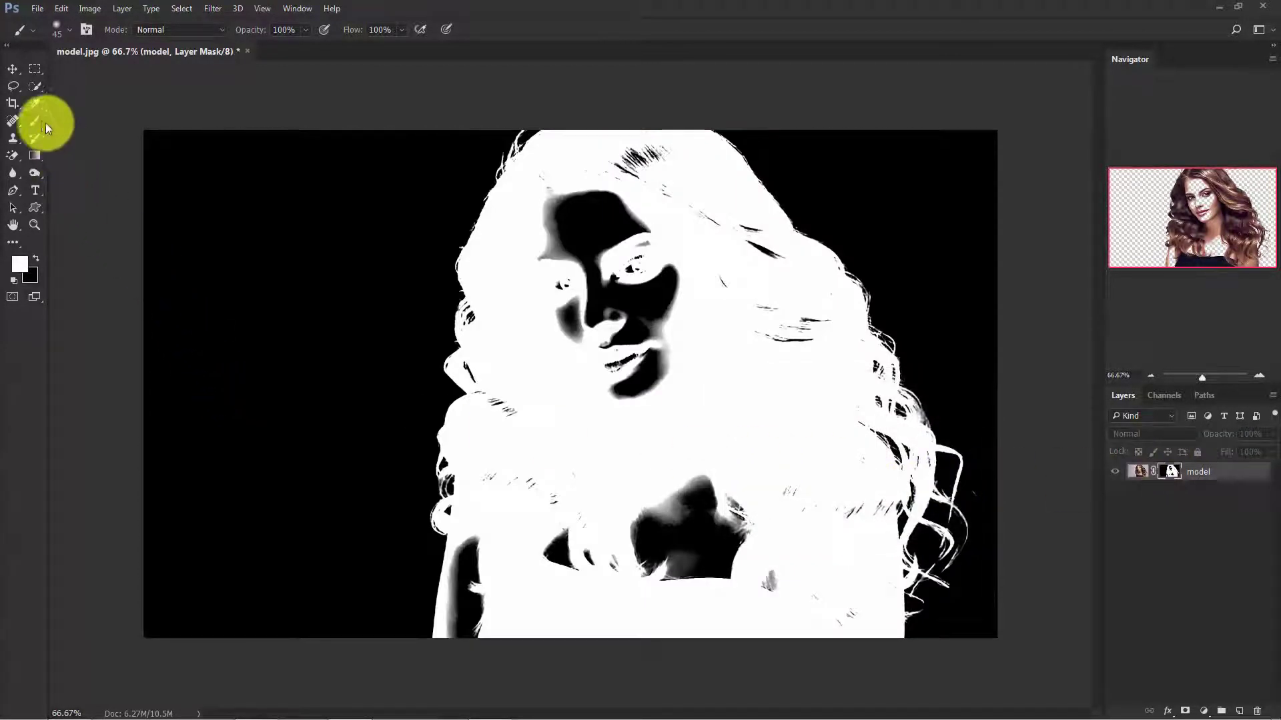
{"action": "left_click", "coordinate": [72, 31]}
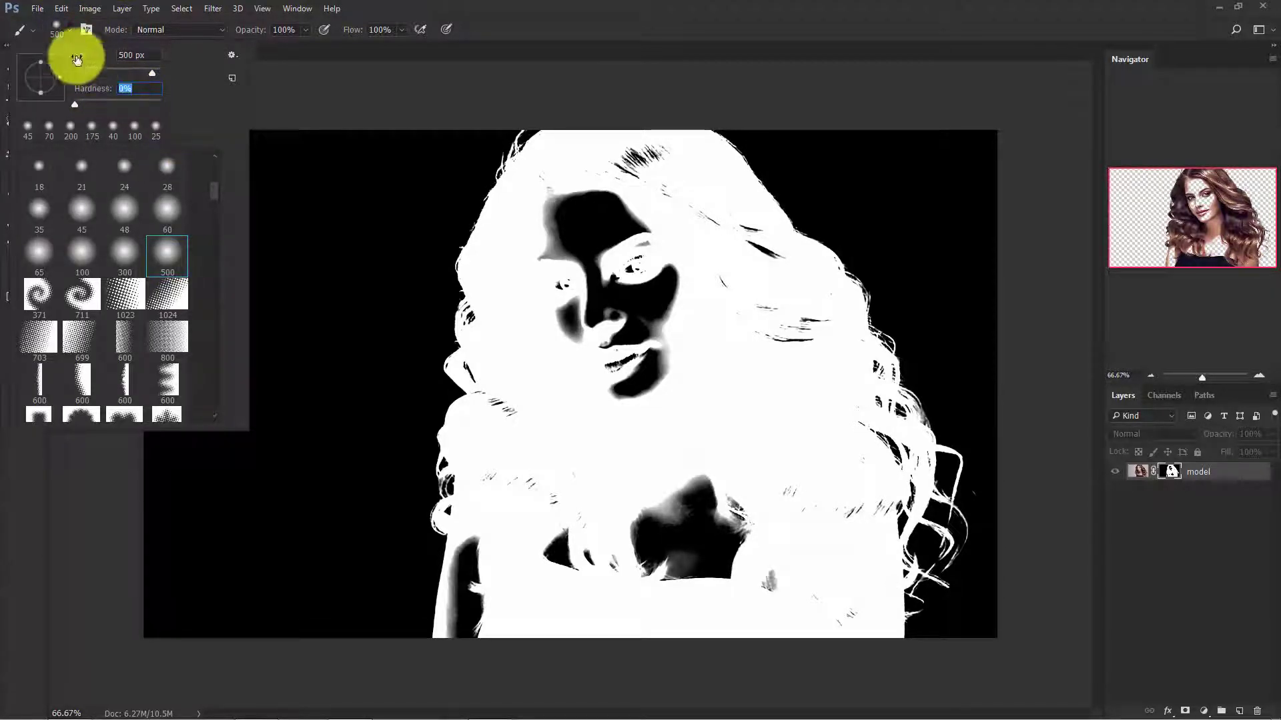
{"action": "left_click", "coordinate": [67, 30]}
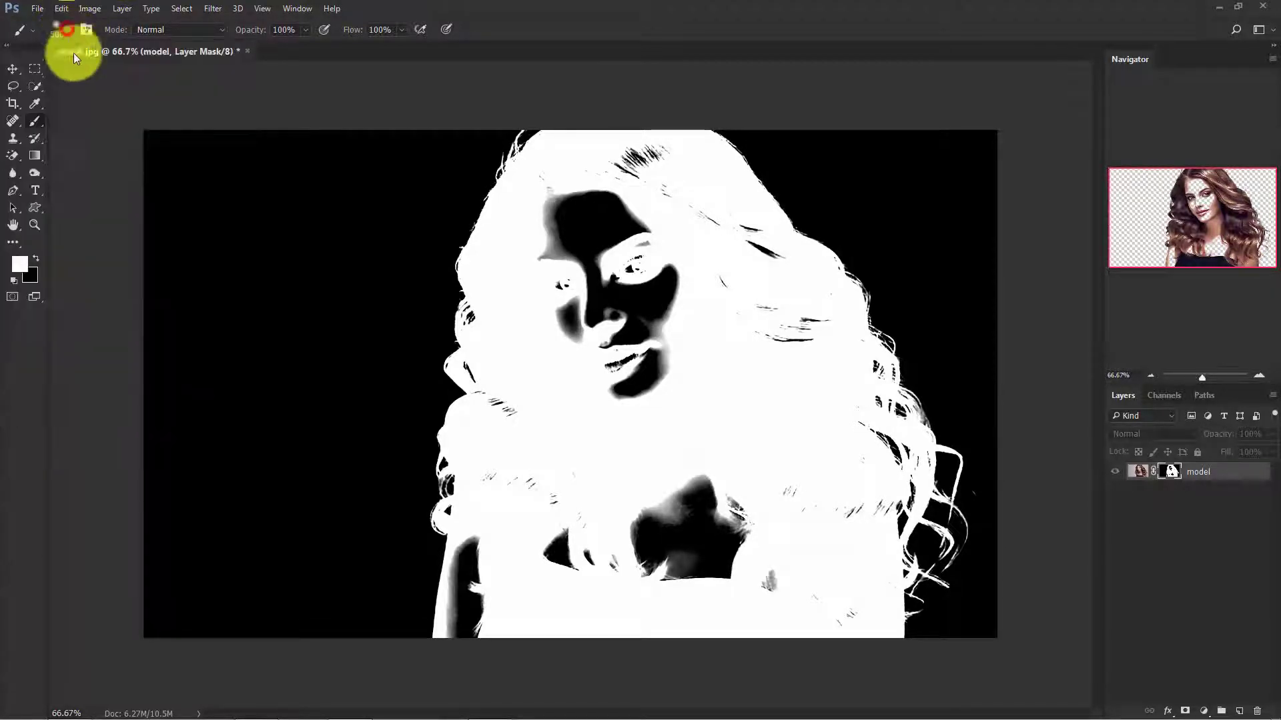
{"action": "left_click", "coordinate": [20, 263]}
{"action": "left_click_drag", "start_coordinate": [837, 219], "coordinate": [147, 158]}
{"action": "left_click", "coordinate": [435, 189]}
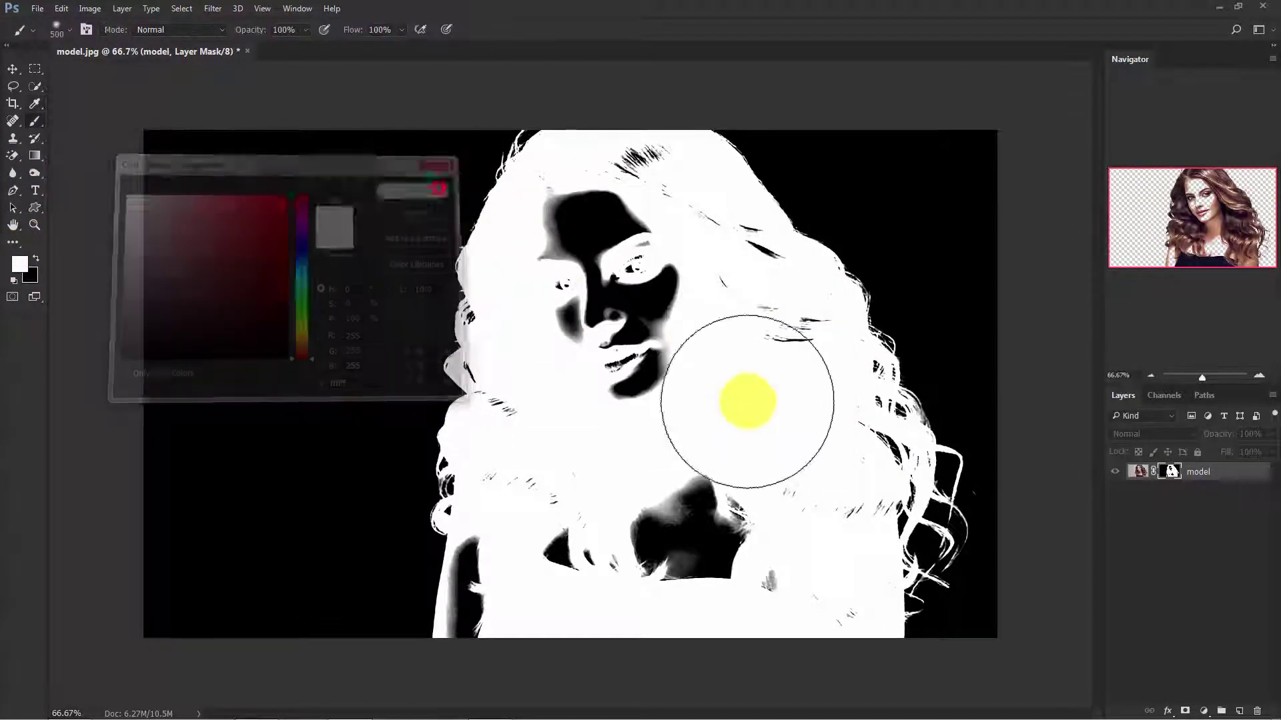
Step: Paint the dark chest, chin, mouth and face patches white on the mask
{"action": "key", "text": "bracketleft"}
{"action": "key", "text": "bracketleft"}
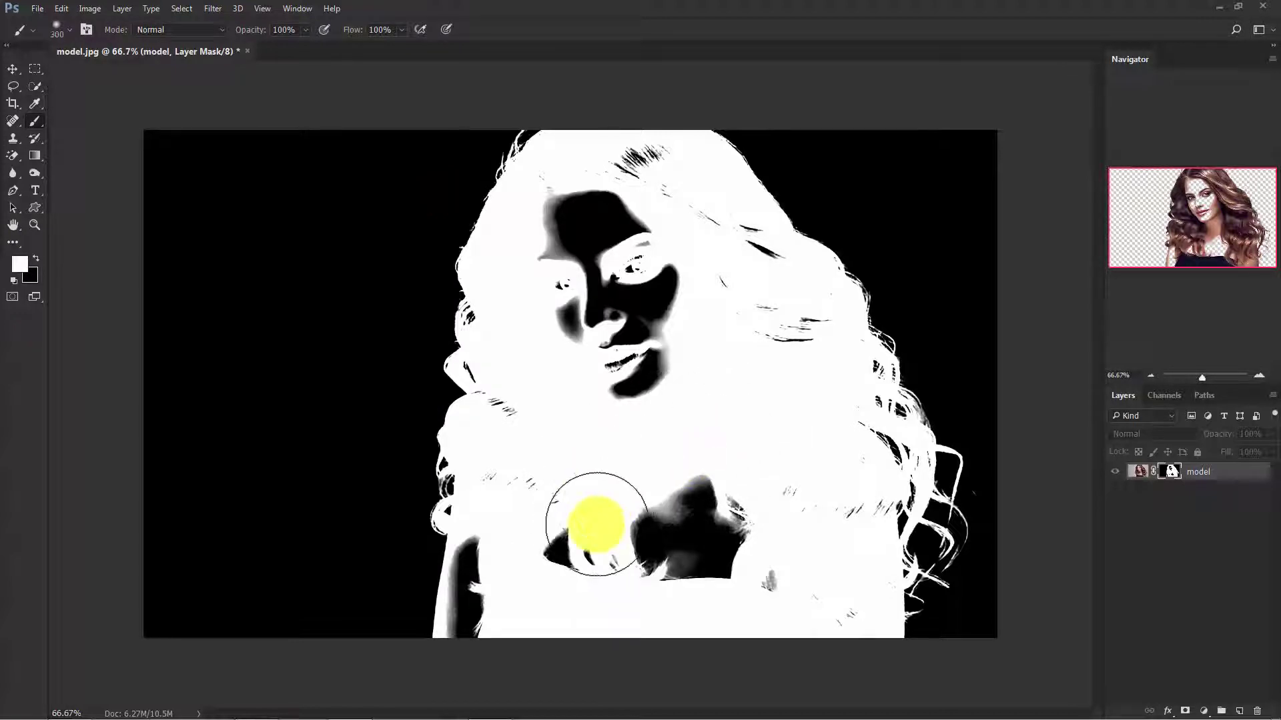
{"action": "key", "text": "bracketleft"}
{"action": "key", "text": "bracketleft"}
{"action": "key", "text": "bracketleft"}
{"action": "left_click", "coordinate": [564, 540]}
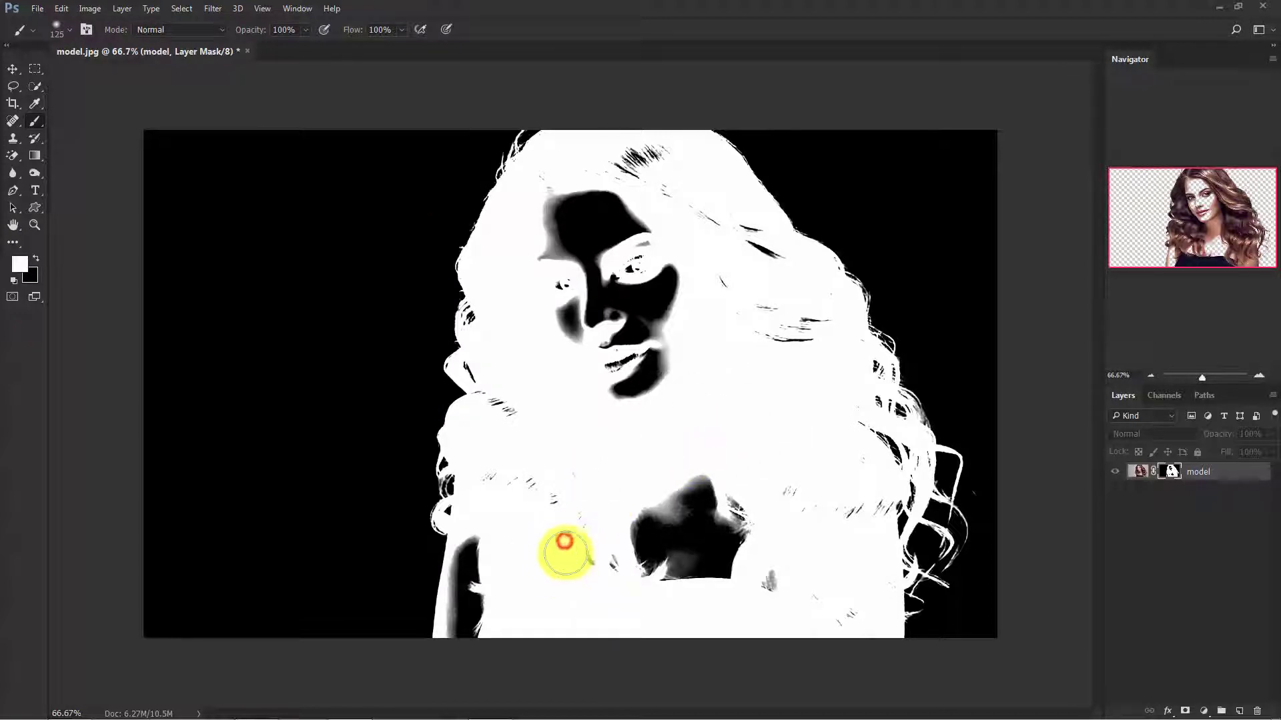
{"action": "mouse_move", "coordinate": [598, 552]}
{"action": "left_mouse_down"}
{"action": "mouse_move", "coordinate": [778, 574]}
{"action": "mouse_move", "coordinate": [671, 553]}
{"action": "mouse_move", "coordinate": [694, 501]}
{"action": "mouse_move", "coordinate": [715, 525]}
{"action": "mouse_move", "coordinate": [740, 538]}
{"action": "left_mouse_up"}
{"action": "key", "text": "bracketleft"}
{"action": "left_click", "coordinate": [698, 505]}
{"action": "key", "text": "bracketright"}
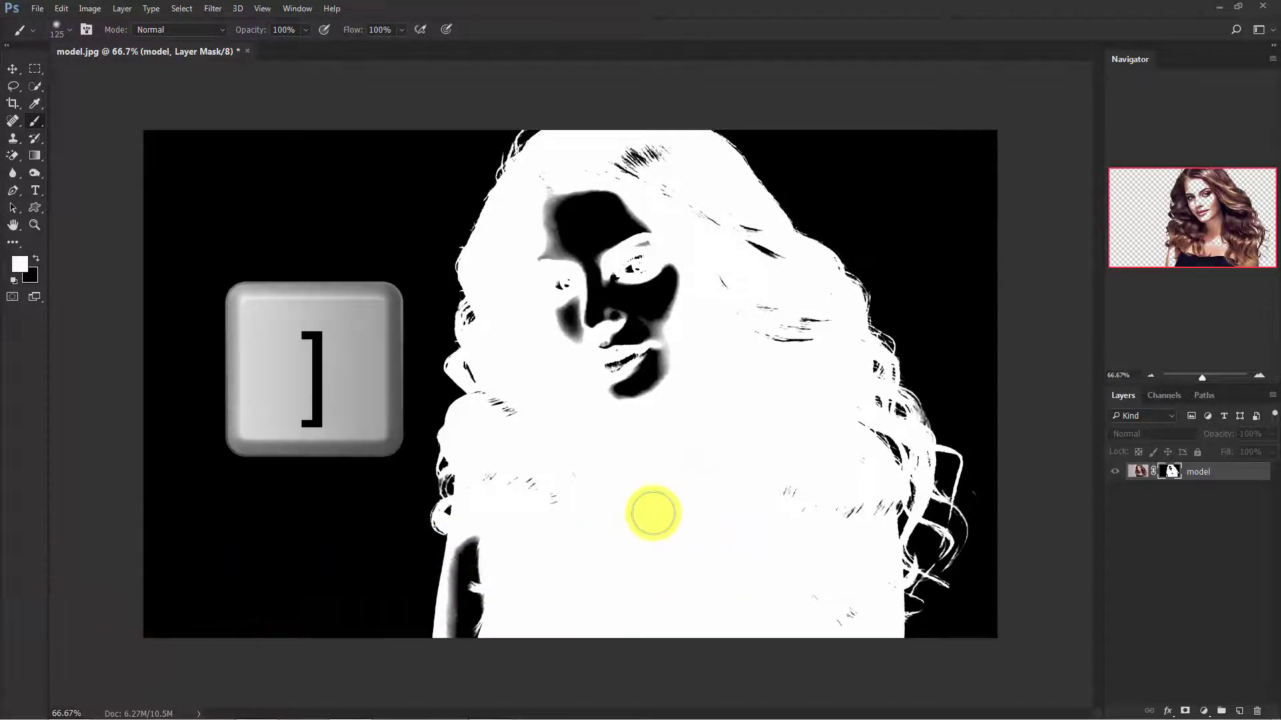
{"action": "mouse_move", "coordinate": [675, 365]}
{"action": "left_mouse_down"}
{"action": "mouse_move", "coordinate": [592, 380]}
{"action": "mouse_move", "coordinate": [620, 346]}
{"action": "mouse_move", "coordinate": [632, 289]}
{"action": "mouse_move", "coordinate": [689, 311]}
{"action": "mouse_move", "coordinate": [626, 283]}
{"action": "mouse_move", "coordinate": [573, 234]}
{"action": "mouse_move", "coordinate": [551, 234]}
{"action": "mouse_move", "coordinate": [549, 180]}
{"action": "mouse_move", "coordinate": [635, 163]}
{"action": "mouse_move", "coordinate": [638, 330]}
{"action": "left_mouse_up"}
Step: Zoom in and paint the dark neck and shoulder strip and specks white
{"action": "key", "text": "ctrl+plus"}
{"action": "scroll", "coordinate": [566, 403], "scroll_direction": "down", "scroll_amount": 5}
{"action": "key", "text": "bracketleft"}
{"action": "key", "text": "bracketleft"}
{"action": "key", "text": "bracketleft"}
{"action": "key", "text": "bracketleft"}
{"action": "key", "text": "bracketleft"}
{"action": "key", "text": "bracketleft"}
{"action": "key", "text": "bracketleft"}
{"action": "key", "text": "bracketleft"}
{"action": "key", "text": "bracketleft"}
{"action": "mouse_move", "coordinate": [445, 408]}
{"action": "left_mouse_down"}
{"action": "mouse_move", "coordinate": [418, 457]}
{"action": "mouse_move", "coordinate": [452, 506]}
{"action": "mouse_move", "coordinate": [420, 515]}
{"action": "mouse_move", "coordinate": [470, 361]}
{"action": "mouse_move", "coordinate": [489, 243]}
{"action": "mouse_move", "coordinate": [502, 266]}
{"action": "left_mouse_up"}
{"action": "key", "text": "bracketright"}
{"action": "key", "text": "bracketright"}
{"action": "key", "text": "bracketright"}
{"action": "key", "text": "bracketright"}
{"action": "key", "text": "bracketright"}
{"action": "key", "text": "bracketright"}
{"action": "key", "text": "bracketright"}
{"action": "key", "text": "bracketright"}
{"action": "key", "text": "bracketright"}
{"action": "left_click_drag", "start_coordinate": [496, 170], "coordinate": [515, 150]}
Step: Whiten the remaining dark strands near the top of the hair and other marks
{"action": "left_click_drag", "start_coordinate": [880, 380], "coordinate": [684, 397]}
{"action": "left_click", "coordinate": [787, 297]}
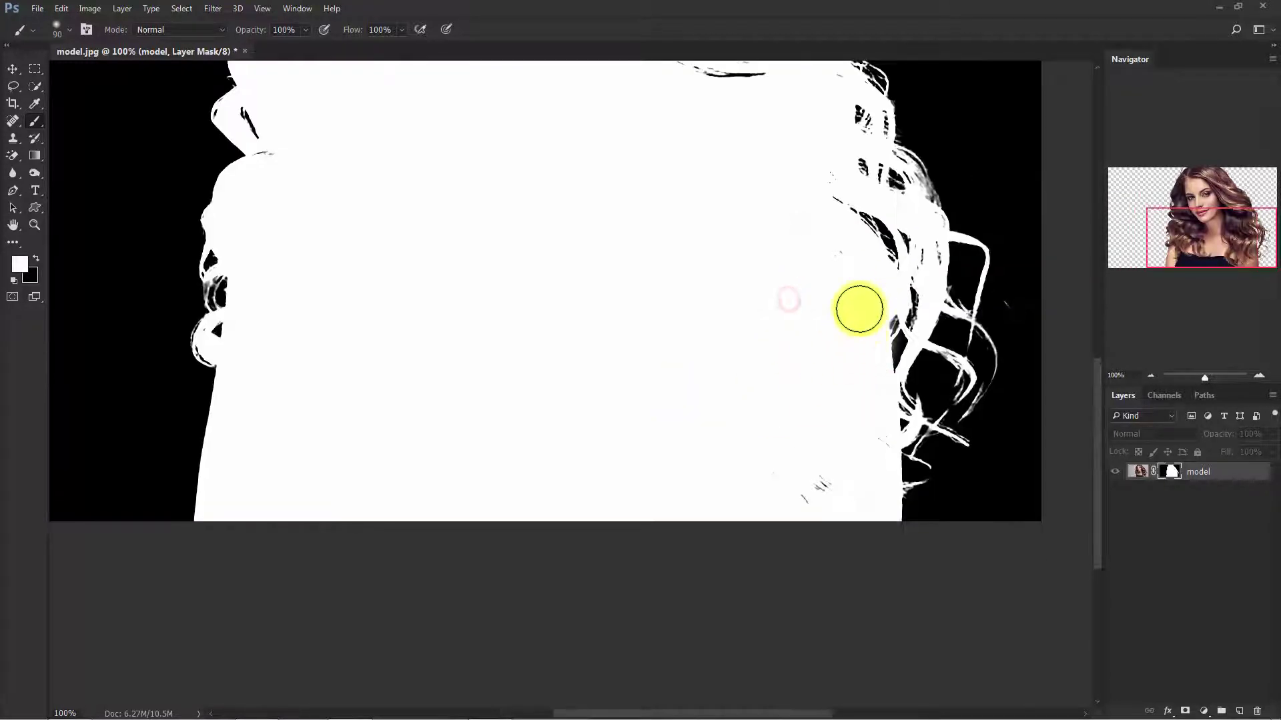
{"action": "left_click_drag", "start_coordinate": [742, 72], "coordinate": [766, 308]}
{"action": "mouse_move", "coordinate": [637, 200]}
{"action": "left_mouse_down"}
{"action": "mouse_move", "coordinate": [798, 291]}
{"action": "mouse_move", "coordinate": [654, 158]}
{"action": "left_mouse_up"}
{"action": "mouse_move", "coordinate": [606, 226]}
{"action": "left_mouse_down"}
{"action": "mouse_move", "coordinate": [652, 394]}
{"action": "mouse_move", "coordinate": [604, 216]}
{"action": "left_mouse_up"}
{"action": "left_click_drag", "start_coordinate": [632, 474], "coordinate": [612, 343]}
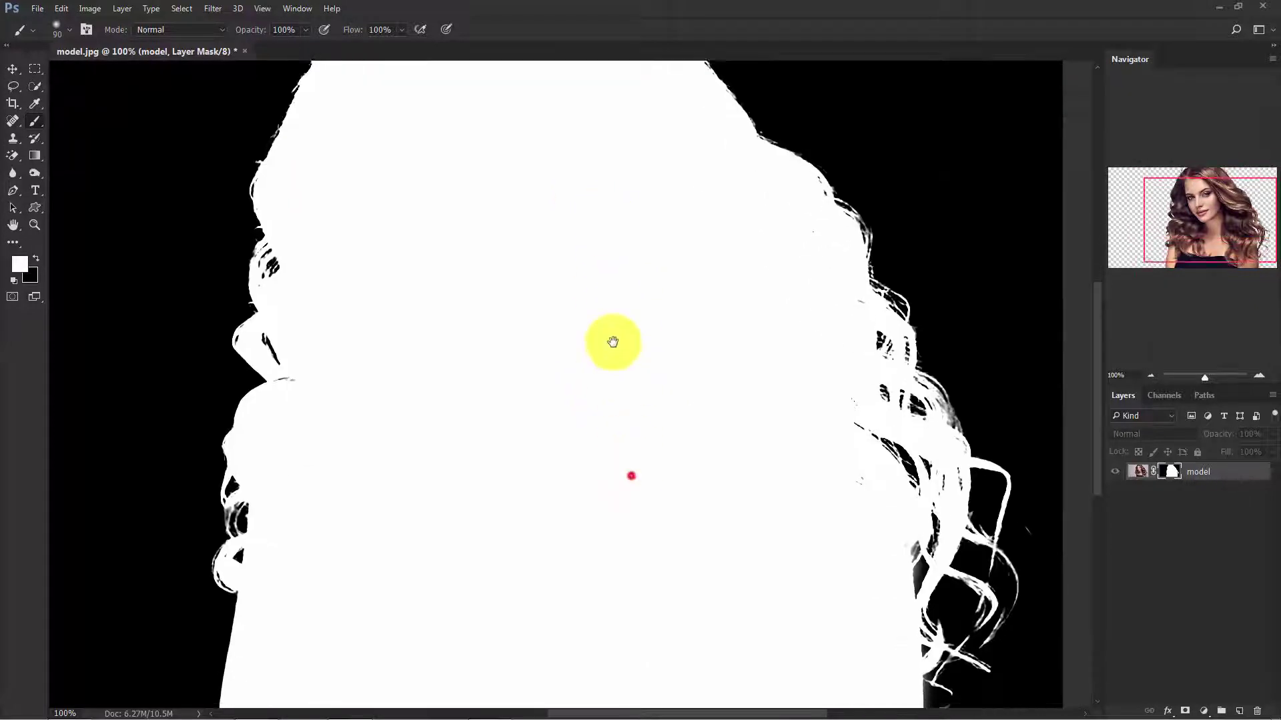
{"action": "mouse_move", "coordinate": [792, 349]}
{"action": "left_mouse_down"}
{"action": "mouse_move", "coordinate": [837, 367]}
{"action": "mouse_move", "coordinate": [784, 307]}
{"action": "mouse_move", "coordinate": [796, 256]}
{"action": "mouse_move", "coordinate": [826, 268]}
{"action": "mouse_move", "coordinate": [782, 229]}
{"action": "mouse_move", "coordinate": [740, 258]}
{"action": "left_mouse_up"}
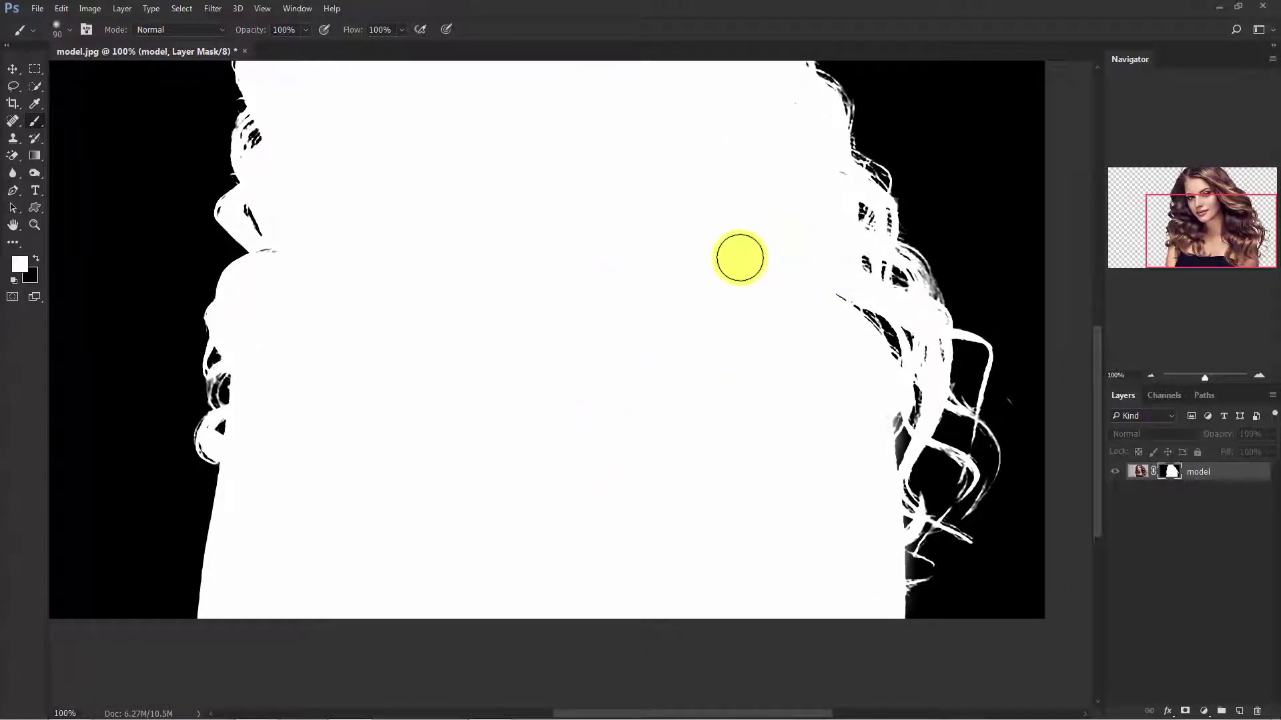
Step: Zoom out, show the masked photo instead of the mask, and deselect the layer
{"action": "key", "text": "ctrl+minus"}
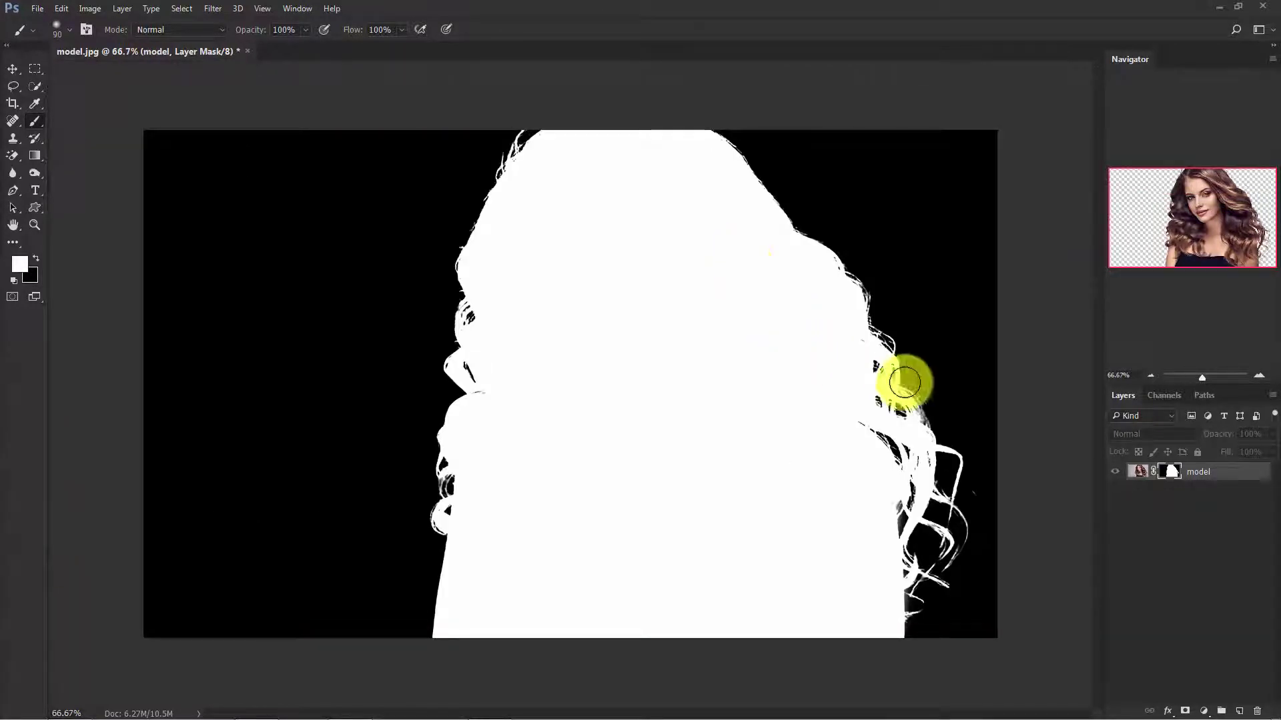
{"action": "left_click", "coordinate": [1172, 474], "text": "alt"}
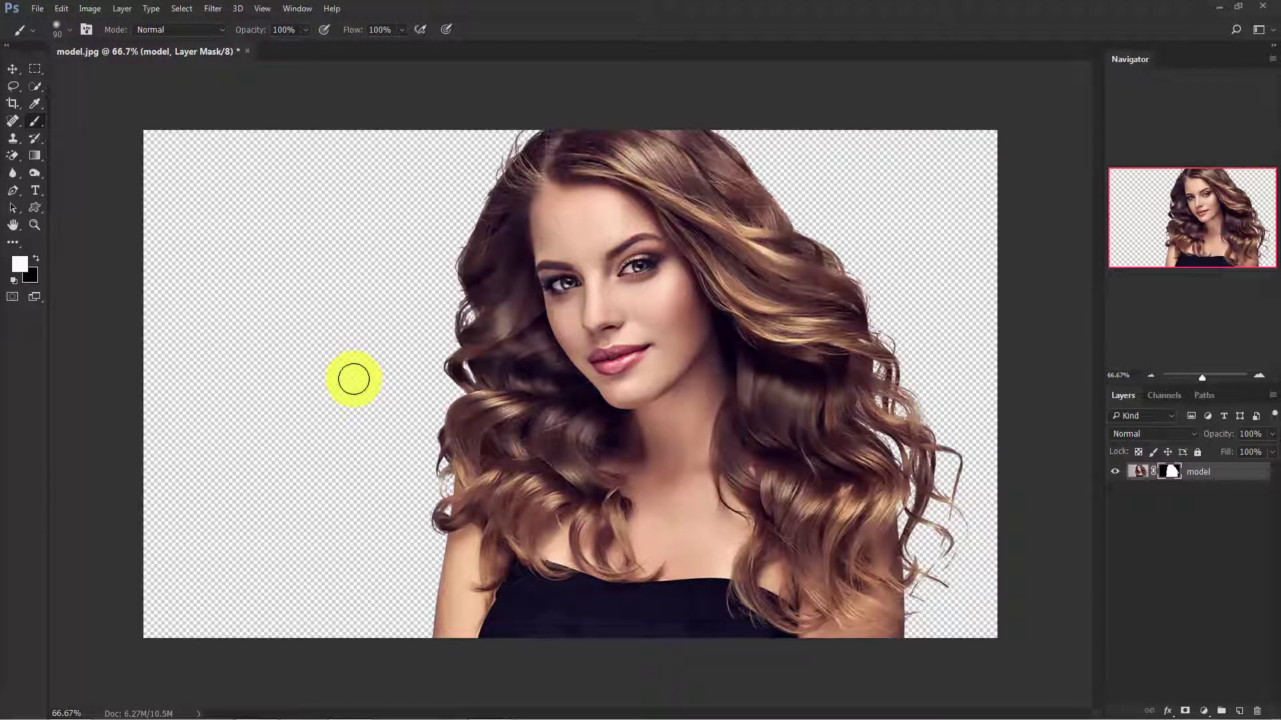
{"action": "left_click", "coordinate": [1165, 539]}
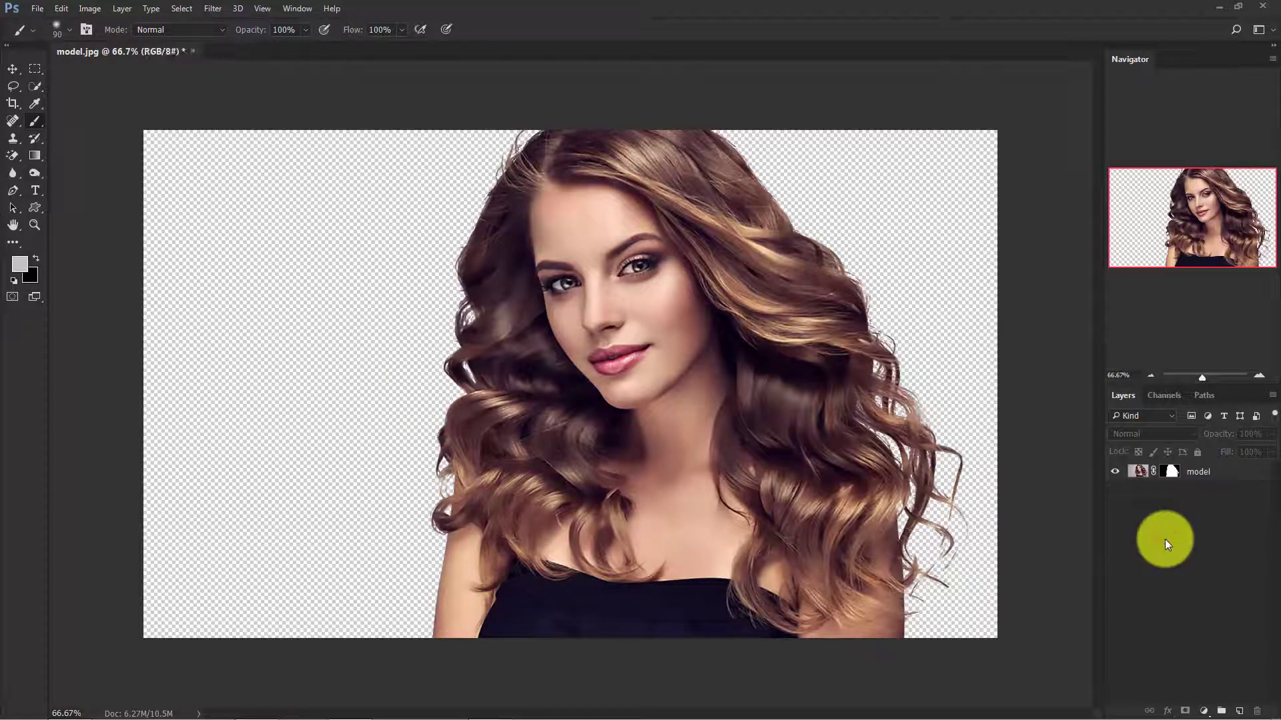
Step: Add a Solid Color fill layer in near-black #171717
{"action": "left_click", "coordinate": [1205, 711]}
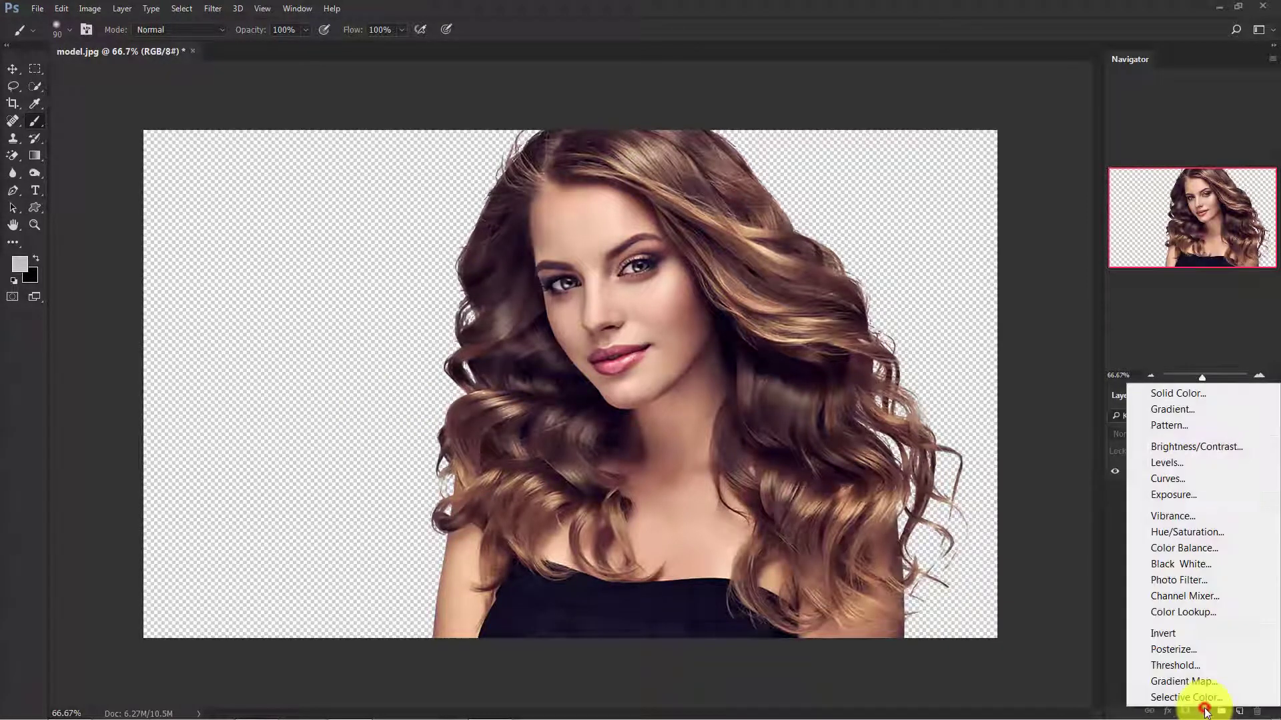
{"action": "left_click", "coordinate": [1164, 396]}
{"action": "left_click_drag", "start_coordinate": [298, 160], "coordinate": [742, 302]}
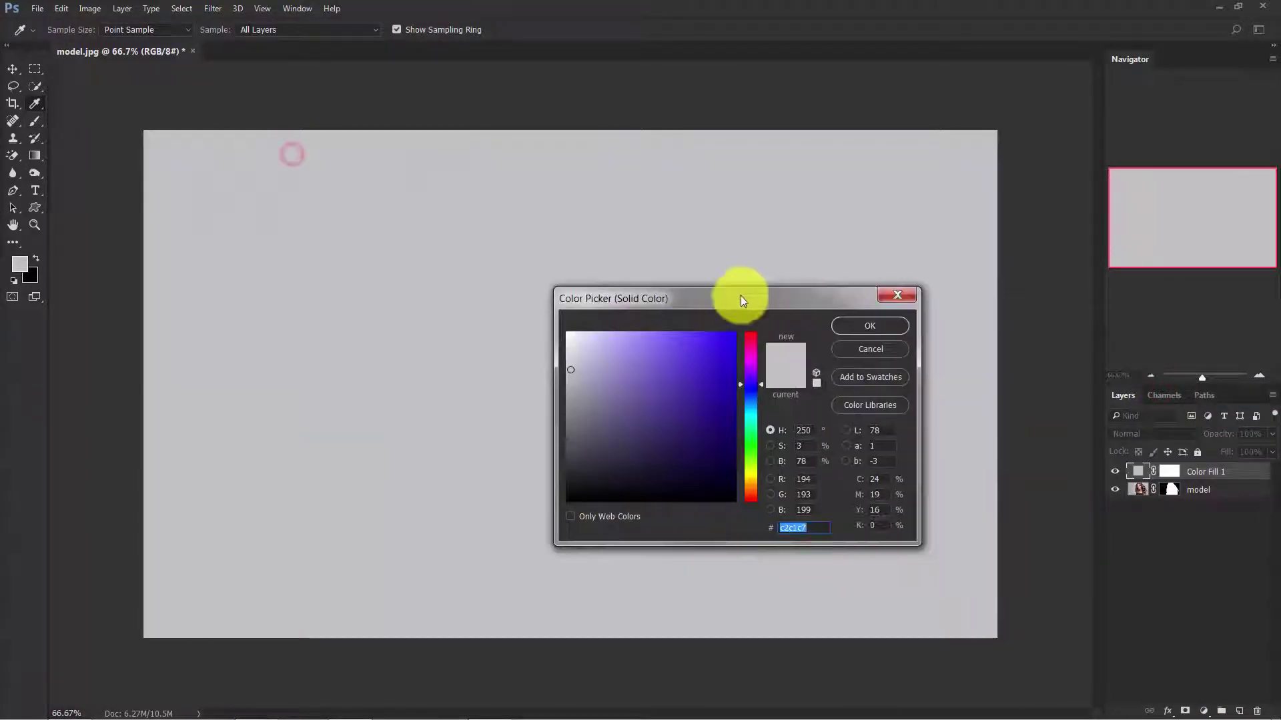
{"action": "left_click_drag", "start_coordinate": [660, 414], "coordinate": [552, 486]}
{"action": "left_click", "coordinate": [867, 325]}
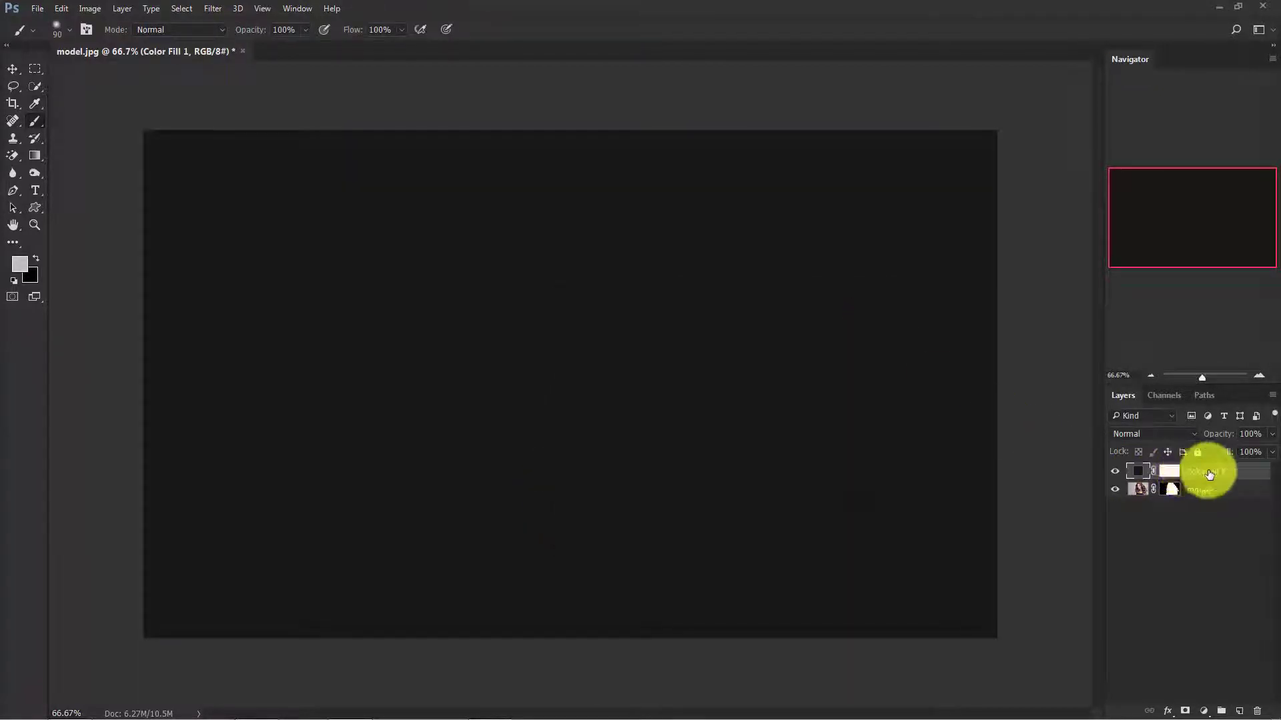
Step: Move the fill layer below model and rename it 'background'
{"action": "left_click_drag", "start_coordinate": [1204, 475], "coordinate": [1200, 499]}
{"action": "double_click", "coordinate": [1200, 492]}
{"action": "type", "text": "b"}
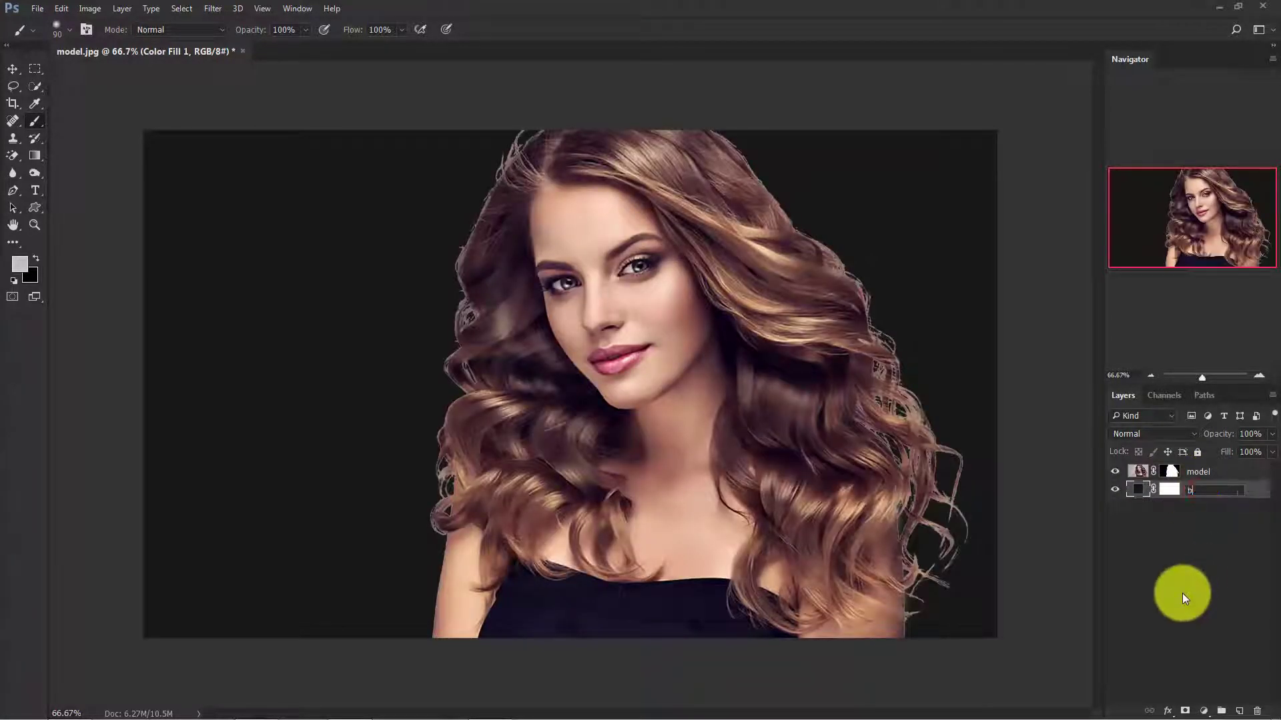
{"action": "type", "text": "ackground"}
{"action": "key", "text": "Return"}
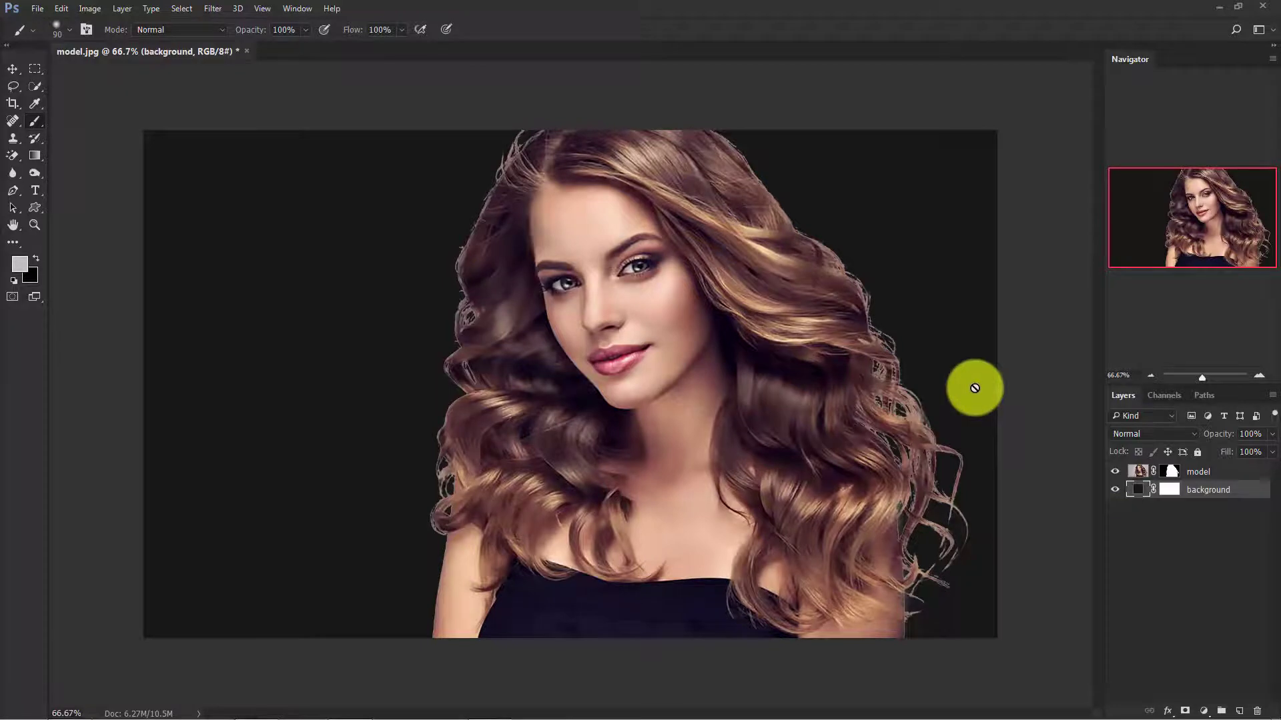
{"action": "key", "text": "ctrl+plus"}
{"action": "key", "text": "ctrl+plus"}
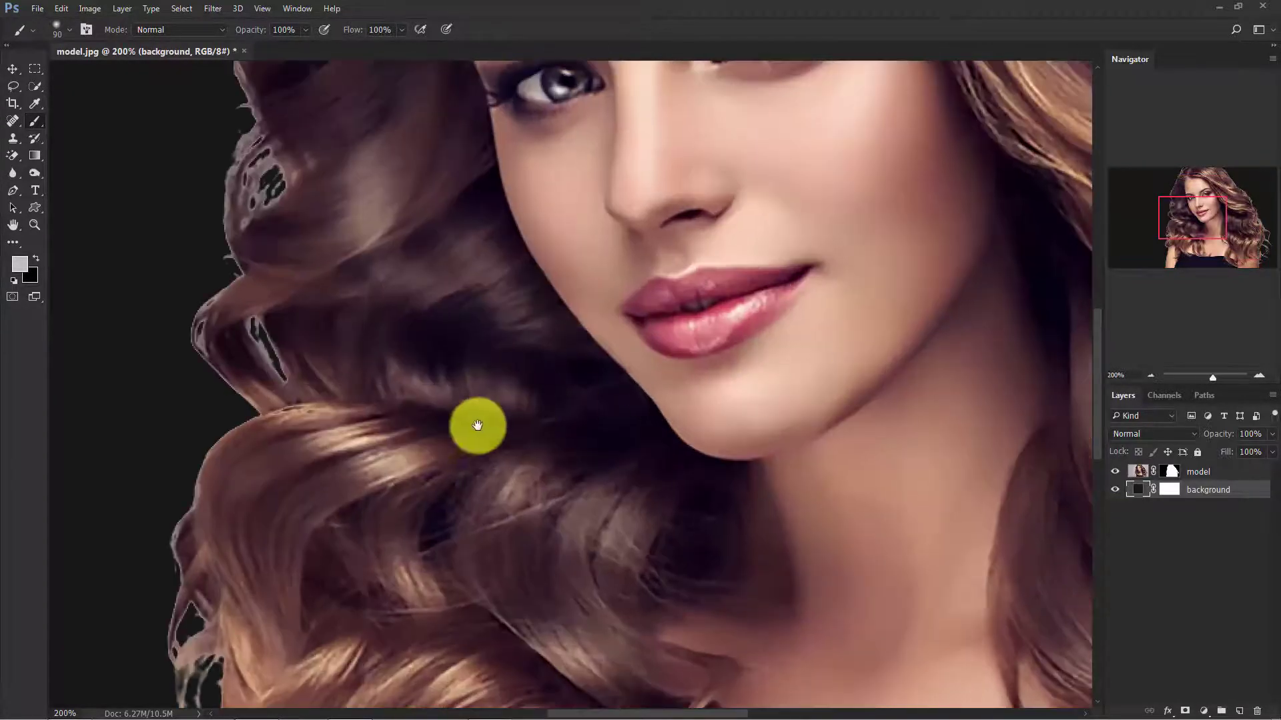
{"action": "left_click_drag", "start_coordinate": [474, 423], "coordinate": [639, 620]}
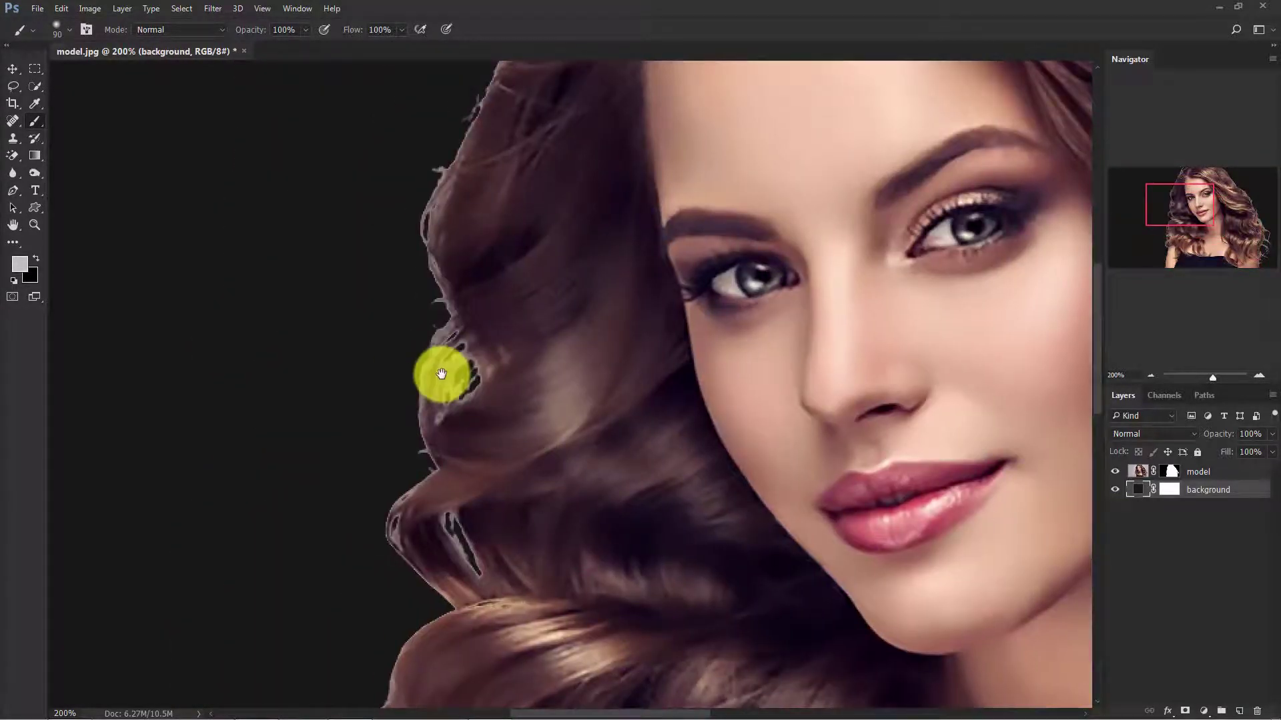
{"action": "key", "text": "ctrl+minus"}
{"action": "left_click_drag", "start_coordinate": [644, 530], "coordinate": [507, 387]}
{"action": "left_click_drag", "start_coordinate": [880, 448], "coordinate": [457, 538]}
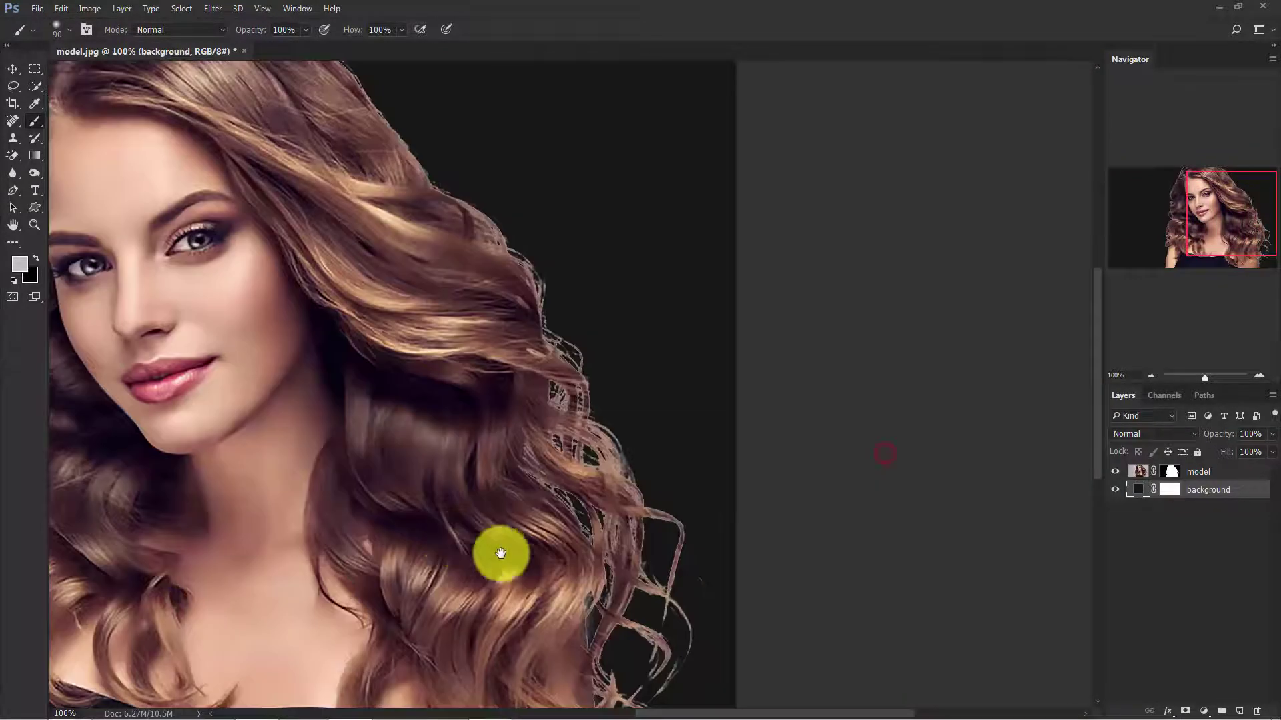
{"action": "left_click_drag", "start_coordinate": [563, 471], "coordinate": [670, 548]}
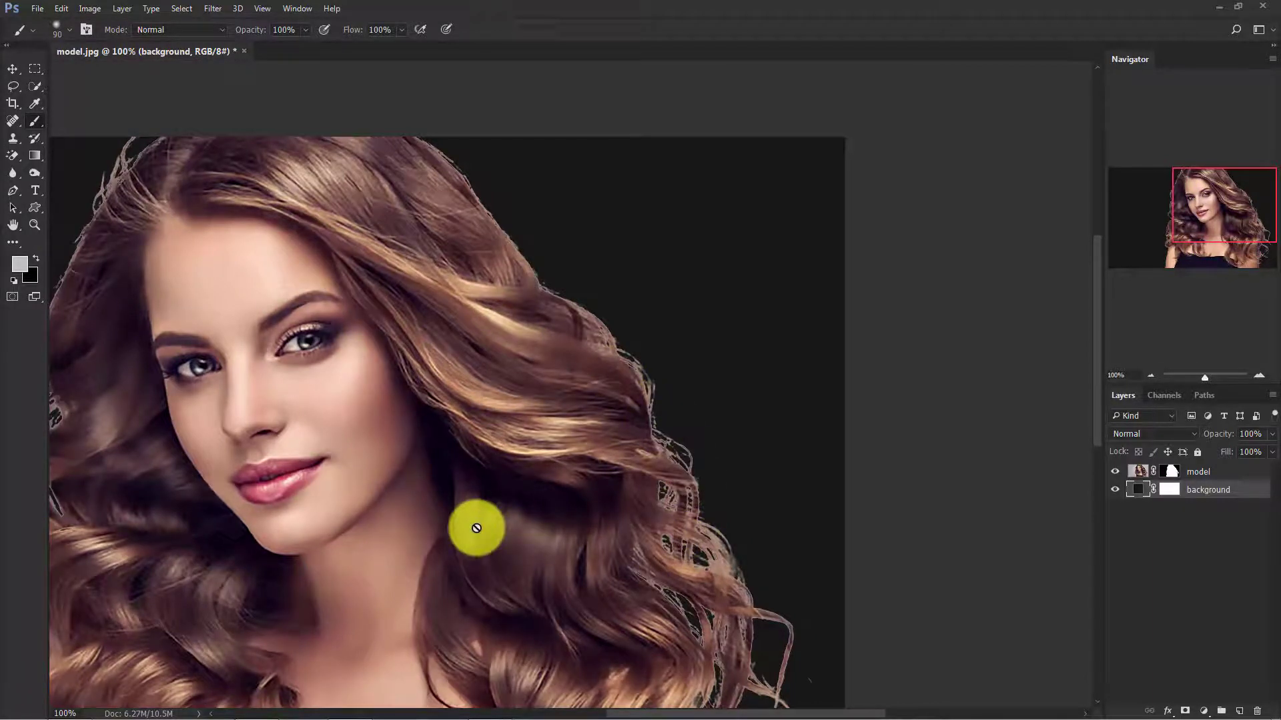
{"action": "key", "text": "ctrl+minus"}
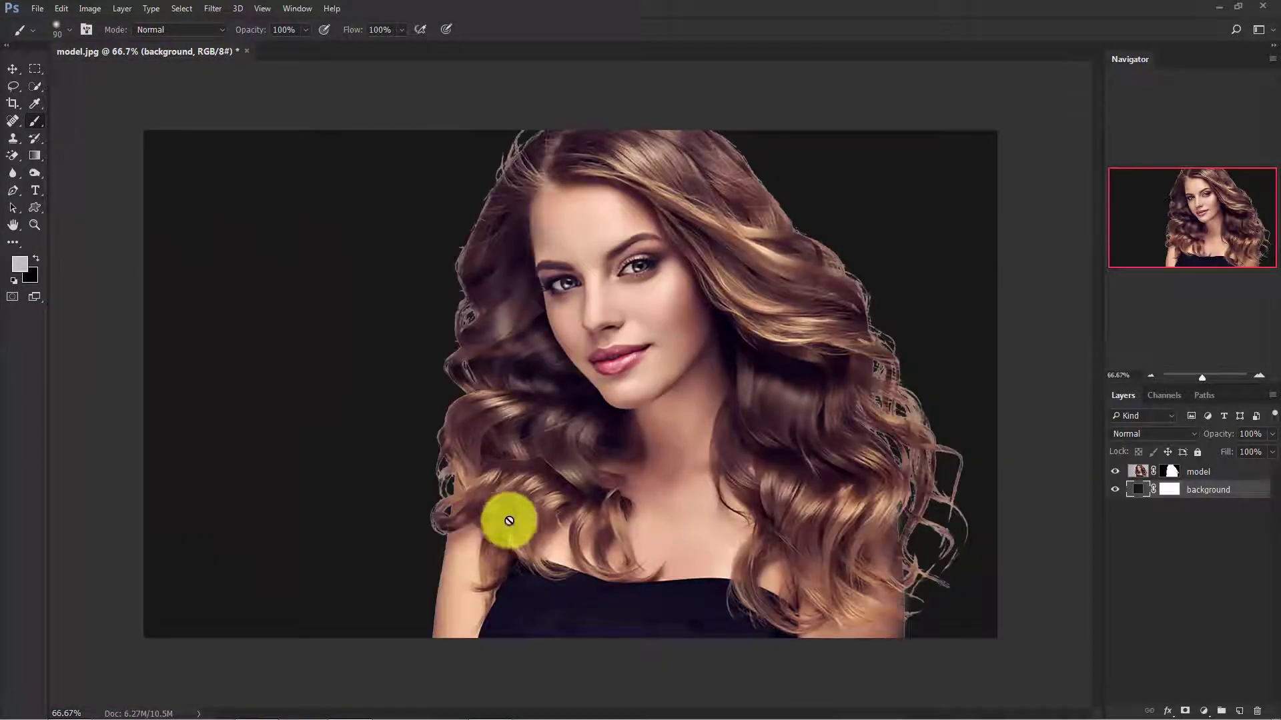
Step: Open Select and Mask on the model layer's mask with the On Black view
{"action": "left_click", "coordinate": [1170, 472]}
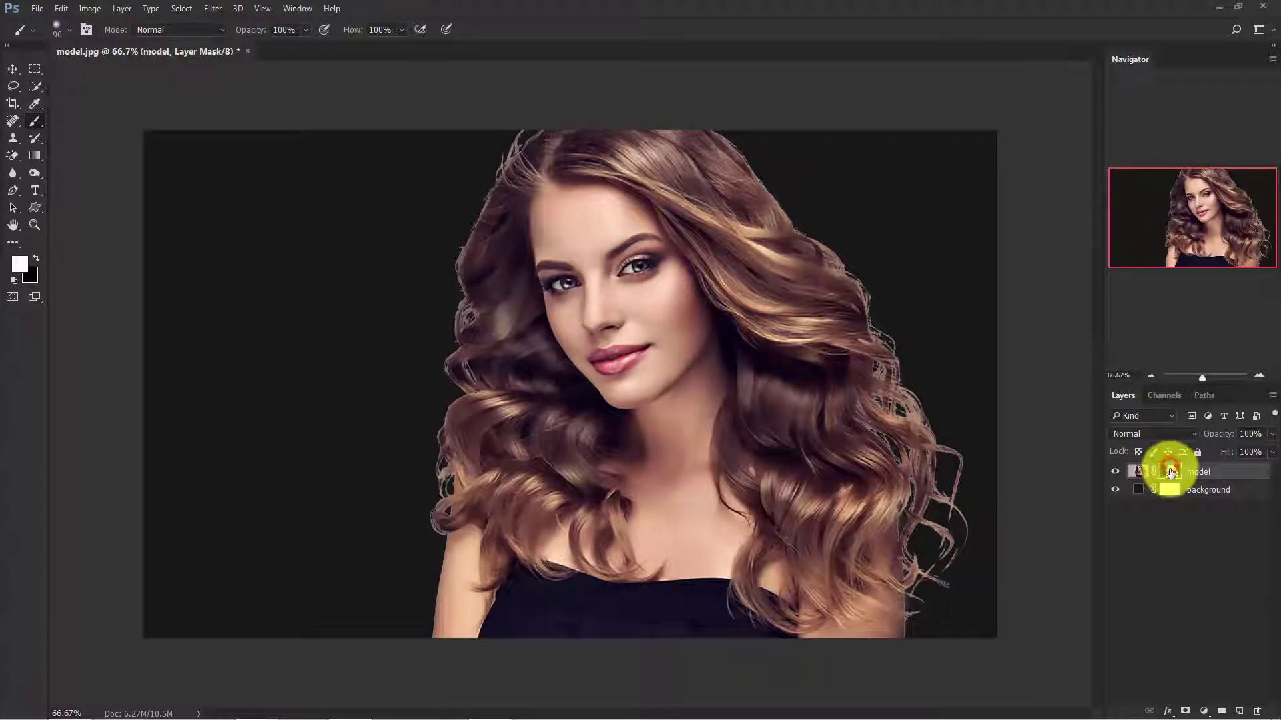
{"action": "right_click", "coordinate": [1169, 475]}
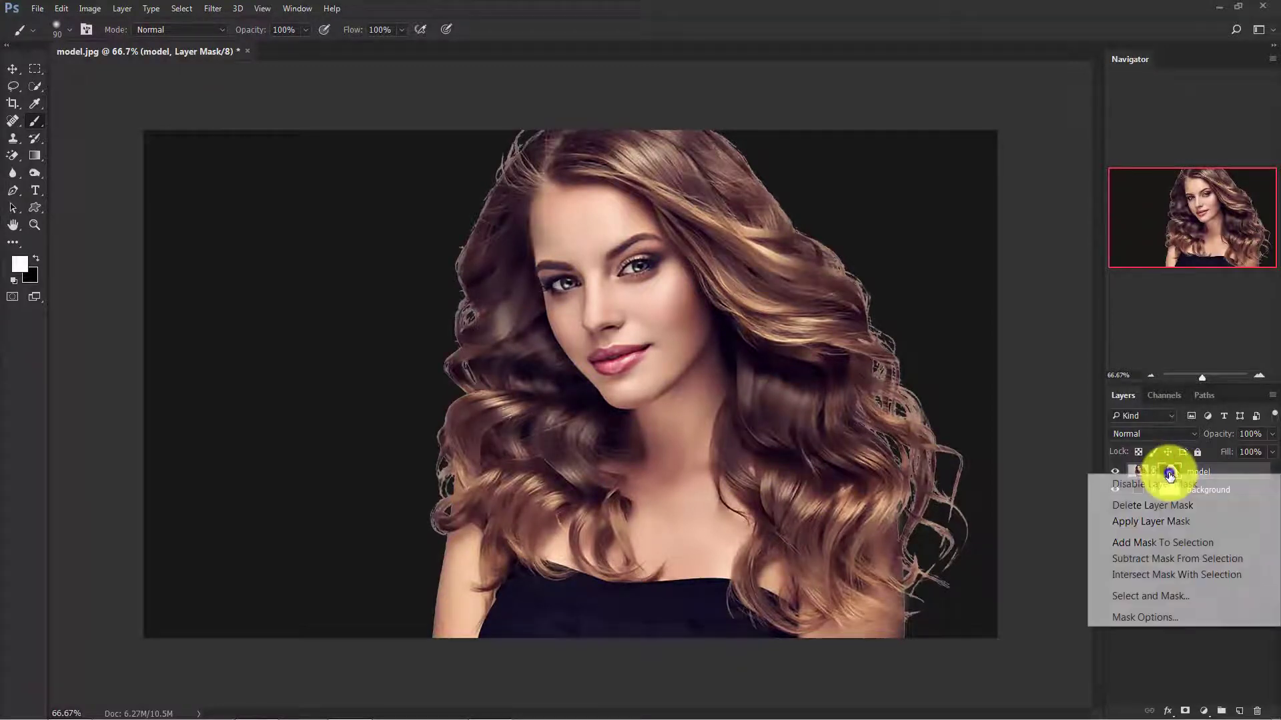
{"action": "left_click", "coordinate": [1154, 596]}
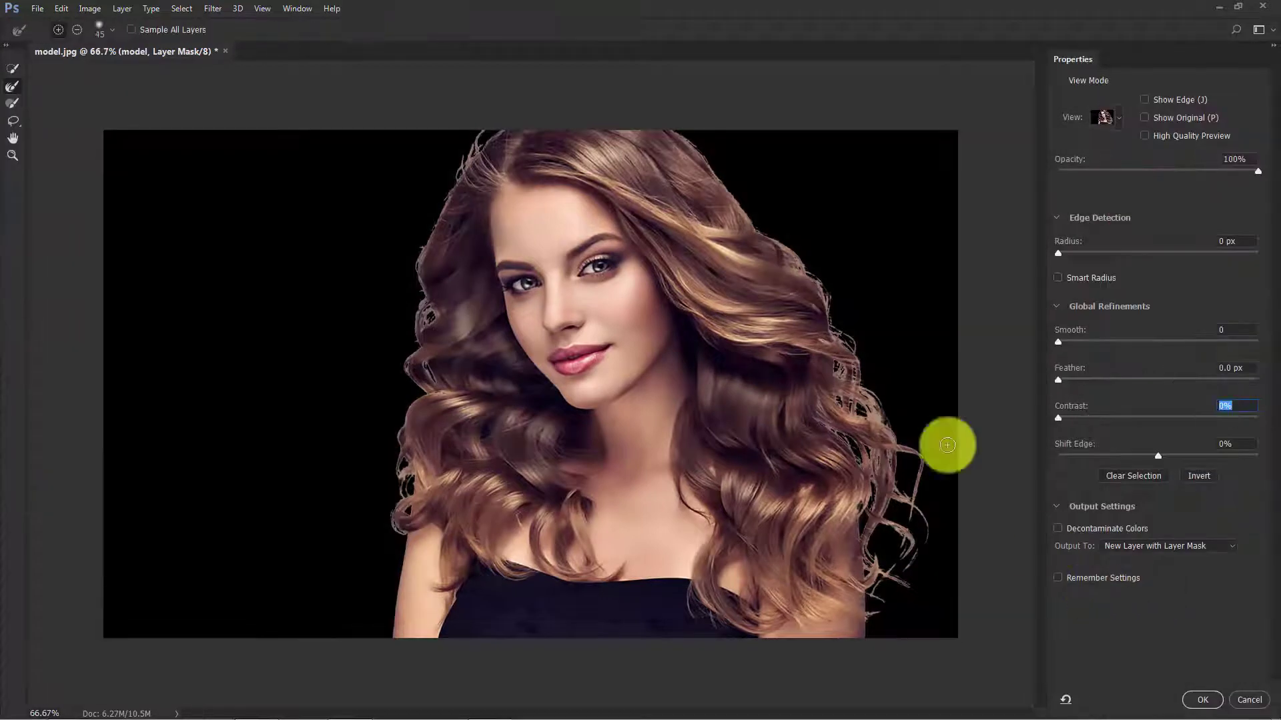
{"action": "left_click", "coordinate": [1117, 123]}
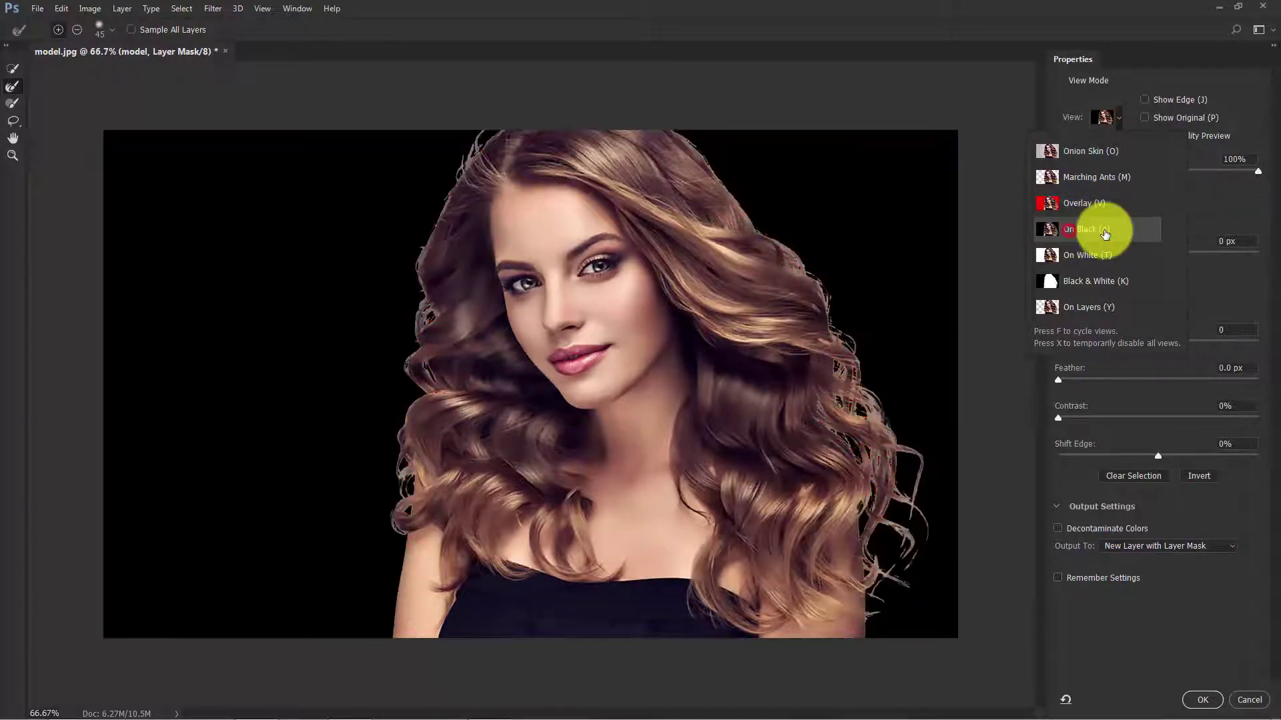
{"action": "left_click", "coordinate": [1079, 229]}
{"action": "left_click", "coordinate": [1120, 117]}
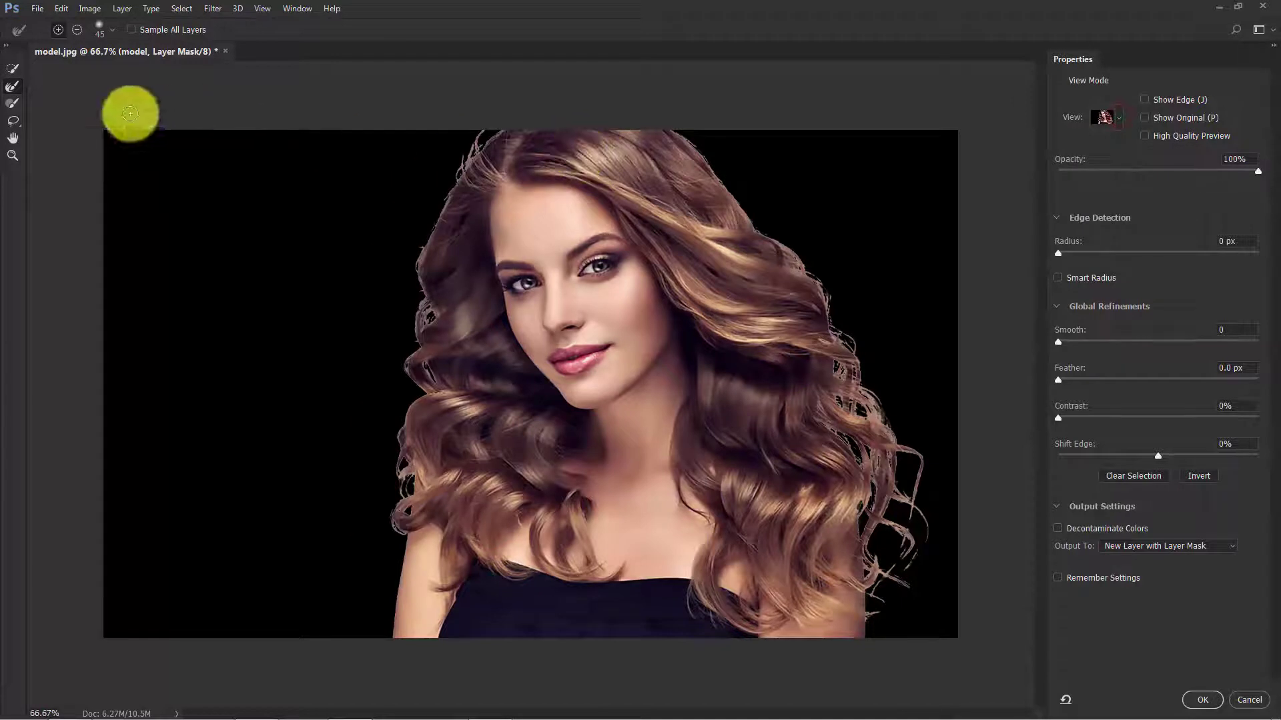
Step: Paint with the Refine Edge Brush along the left and right outer hair edges to recover fine curly strands
{"action": "left_click", "coordinate": [11, 87]}
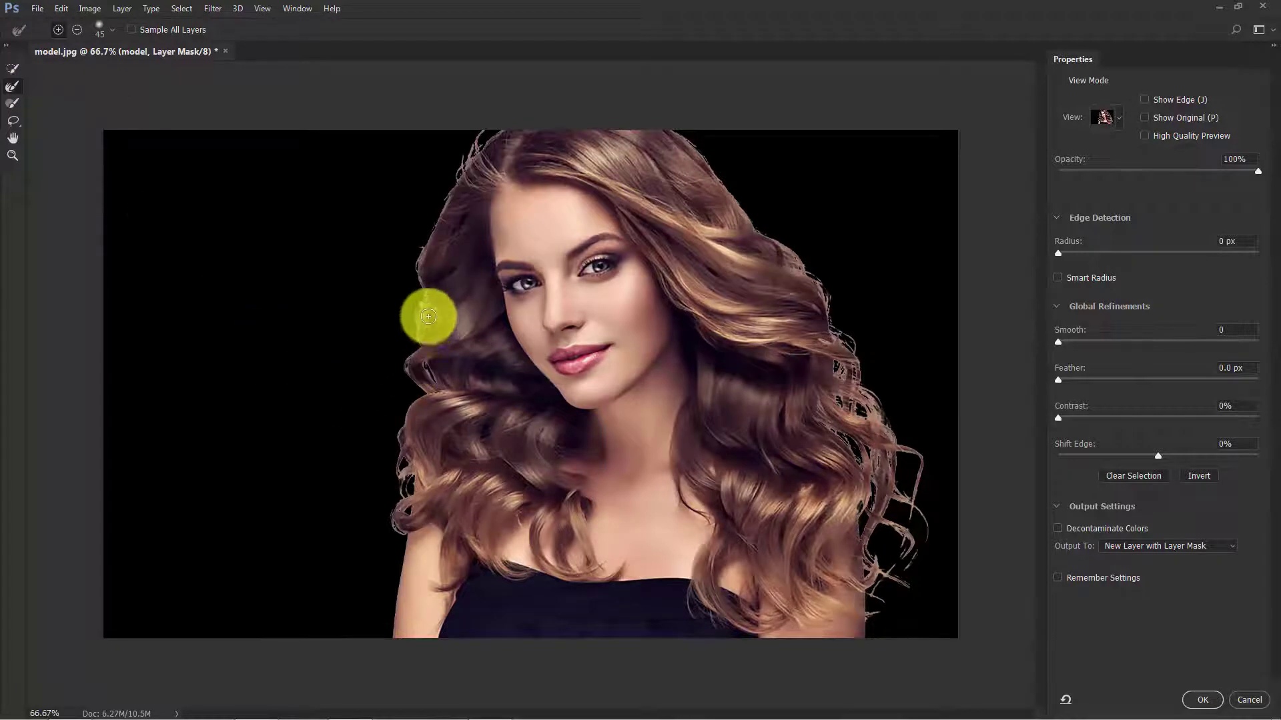
{"action": "mouse_move", "coordinate": [424, 316]}
{"action": "left_mouse_down"}
{"action": "mouse_move", "coordinate": [417, 306]}
{"action": "mouse_move", "coordinate": [409, 392]}
{"action": "mouse_move", "coordinate": [430, 380]}
{"action": "mouse_move", "coordinate": [412, 252]}
{"action": "mouse_move", "coordinate": [420, 286]}
{"action": "mouse_move", "coordinate": [477, 137]}
{"action": "mouse_move", "coordinate": [434, 178]}
{"action": "mouse_move", "coordinate": [474, 129]}
{"action": "mouse_move", "coordinate": [414, 346]}
{"action": "mouse_move", "coordinate": [394, 478]}
{"action": "mouse_move", "coordinate": [409, 446]}
{"action": "mouse_move", "coordinate": [400, 400]}
{"action": "left_mouse_up"}
{"action": "left_click", "coordinate": [826, 326]}
{"action": "mouse_move", "coordinate": [826, 326]}
{"action": "left_mouse_down"}
{"action": "mouse_move", "coordinate": [841, 414]}
{"action": "mouse_move", "coordinate": [821, 421]}
{"action": "mouse_move", "coordinate": [868, 470]}
{"action": "mouse_move", "coordinate": [876, 607]}
{"action": "mouse_move", "coordinate": [924, 525]}
{"action": "mouse_move", "coordinate": [917, 474]}
{"action": "mouse_move", "coordinate": [879, 463]}
{"action": "mouse_move", "coordinate": [896, 420]}
{"action": "mouse_move", "coordinate": [867, 397]}
{"action": "mouse_move", "coordinate": [806, 265]}
{"action": "mouse_move", "coordinate": [751, 224]}
{"action": "mouse_move", "coordinate": [700, 136]}
{"action": "mouse_move", "coordinate": [507, 117]}
{"action": "mouse_move", "coordinate": [464, 148]}
{"action": "mouse_move", "coordinate": [425, 258]}
{"action": "mouse_move", "coordinate": [445, 206]}
{"action": "mouse_move", "coordinate": [437, 182]}
{"action": "mouse_move", "coordinate": [407, 330]}
{"action": "mouse_move", "coordinate": [398, 505]}
{"action": "mouse_move", "coordinate": [403, 463]}
{"action": "left_mouse_up"}
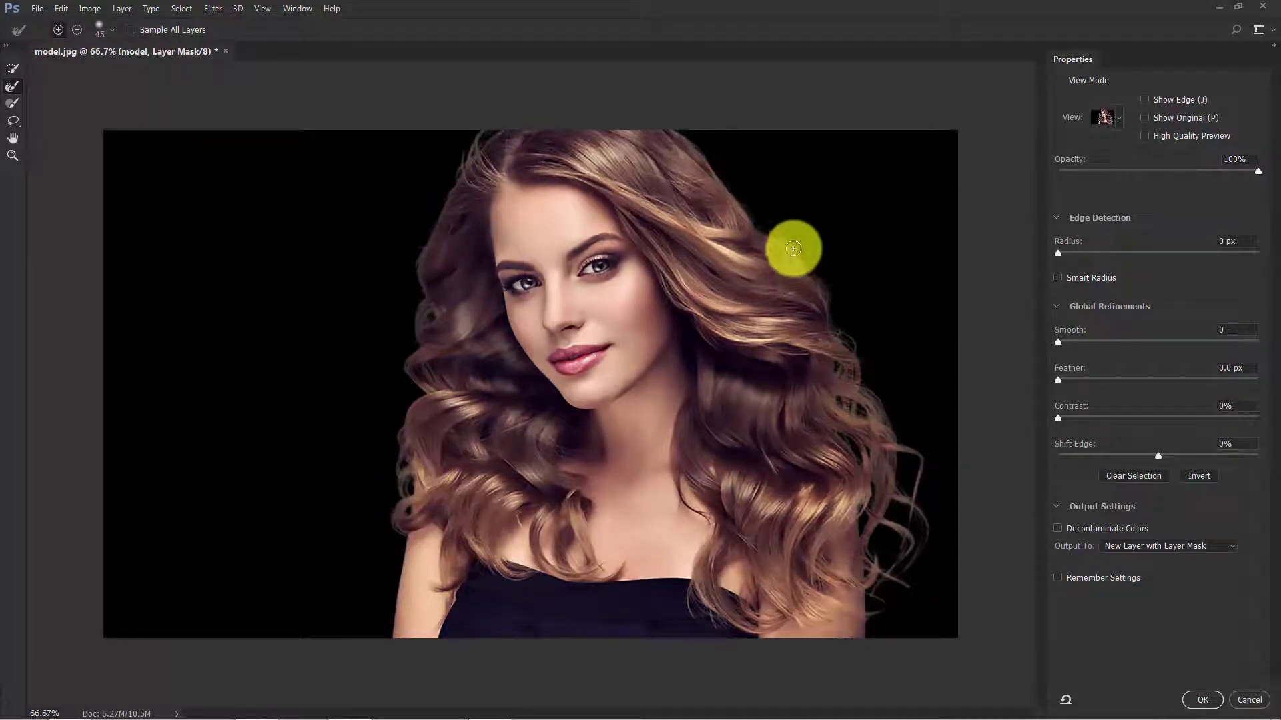
{"action": "mouse_move", "coordinate": [863, 466]}
{"action": "left_mouse_down"}
{"action": "mouse_move", "coordinate": [869, 501]}
{"action": "mouse_move", "coordinate": [885, 463]}
{"action": "mouse_move", "coordinate": [901, 475]}
{"action": "mouse_move", "coordinate": [920, 597]}
{"action": "mouse_move", "coordinate": [1029, 626]}
{"action": "left_mouse_up"}
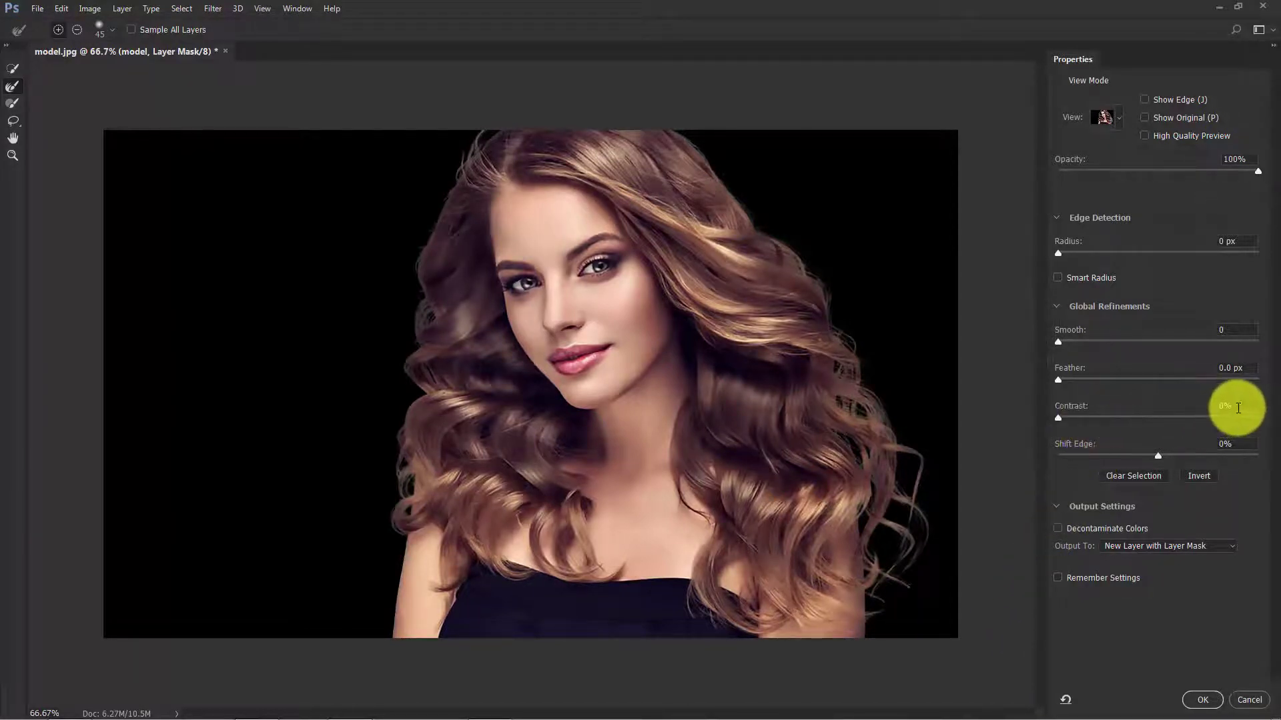
Step: Apply the refinement with Contrast 10%, Decontaminate Colors on, output to New Layer with Layer Mask
{"action": "left_click_drag", "start_coordinate": [1058, 416], "coordinate": [1079, 417]}
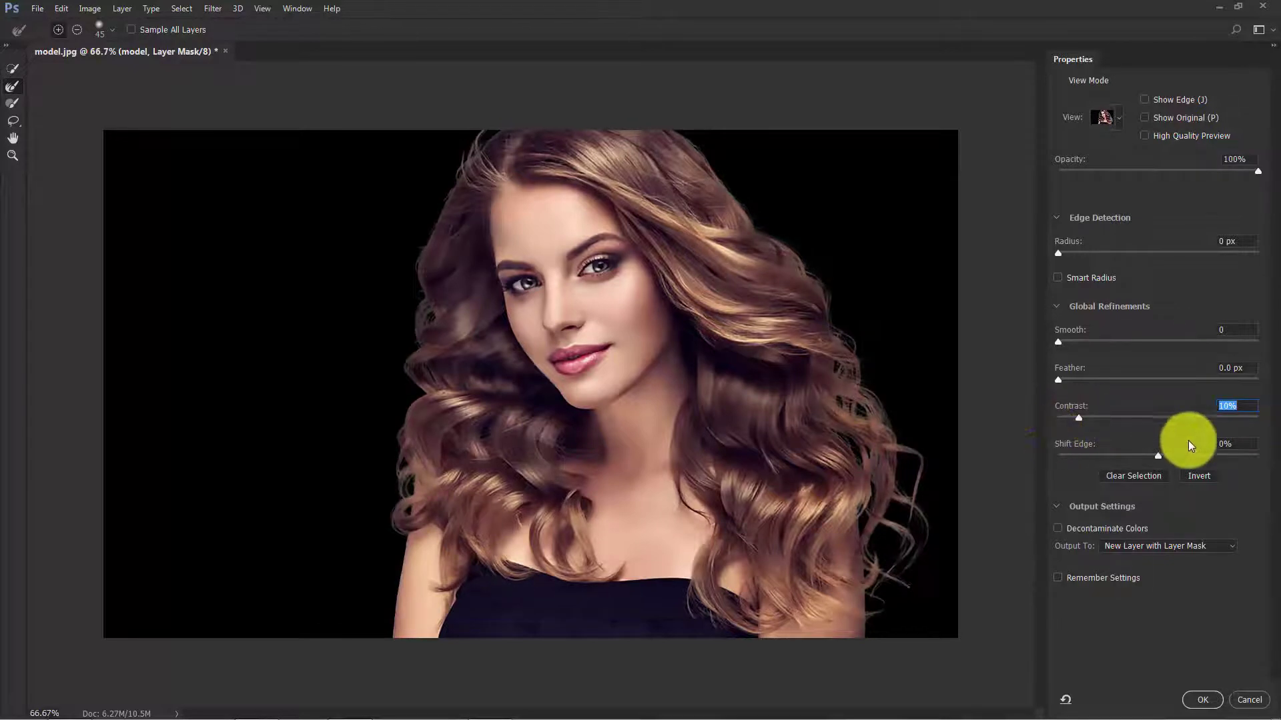
{"action": "left_click", "coordinate": [1058, 529]}
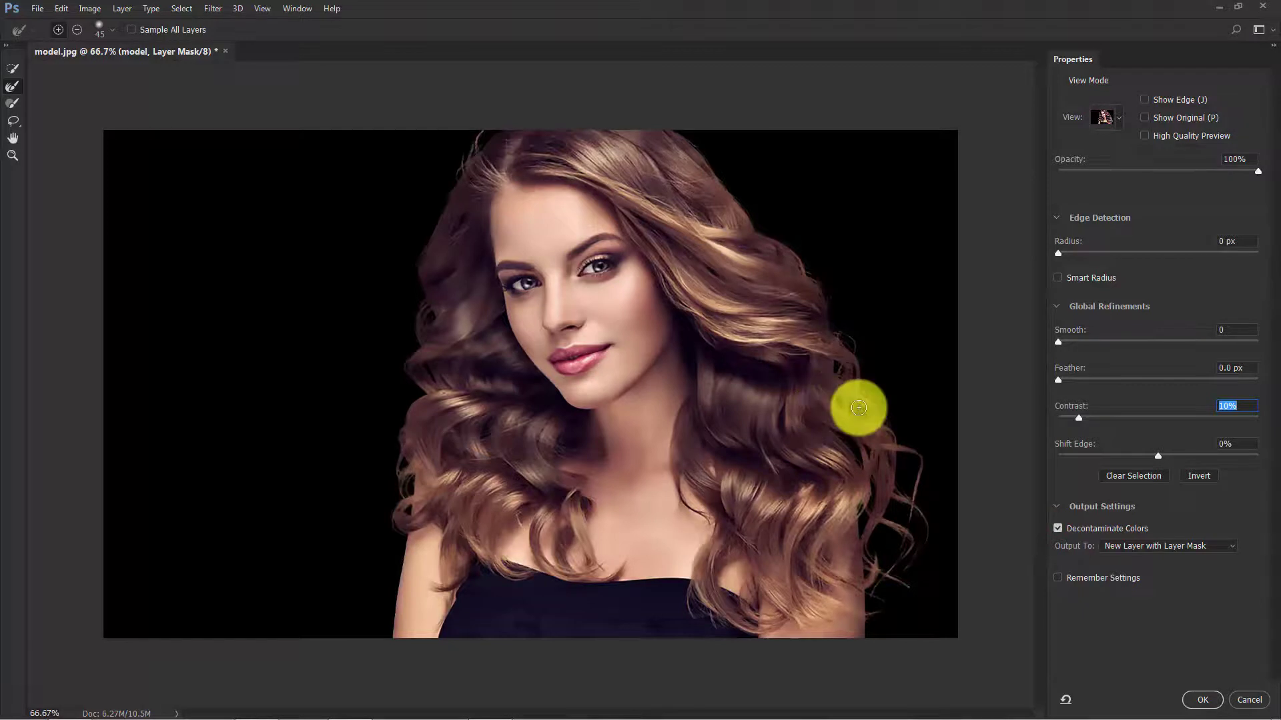
{"action": "left_click", "coordinate": [1131, 546]}
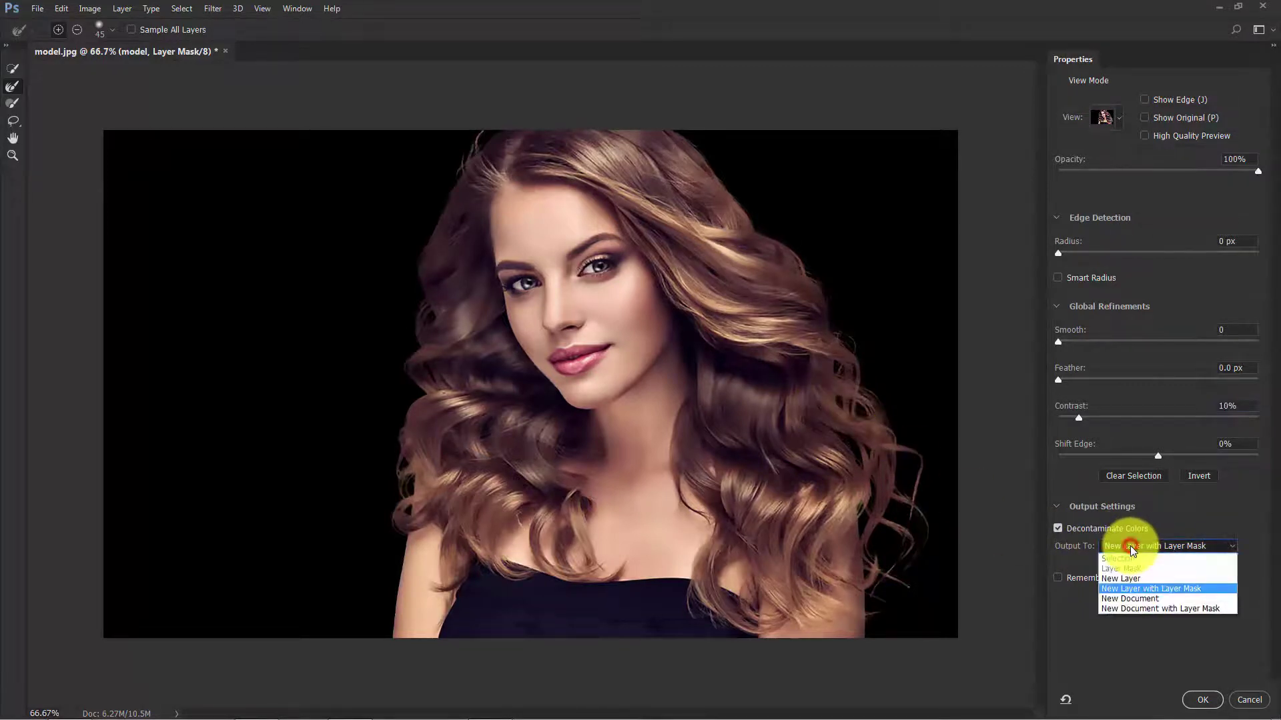
{"action": "left_click", "coordinate": [1137, 589]}
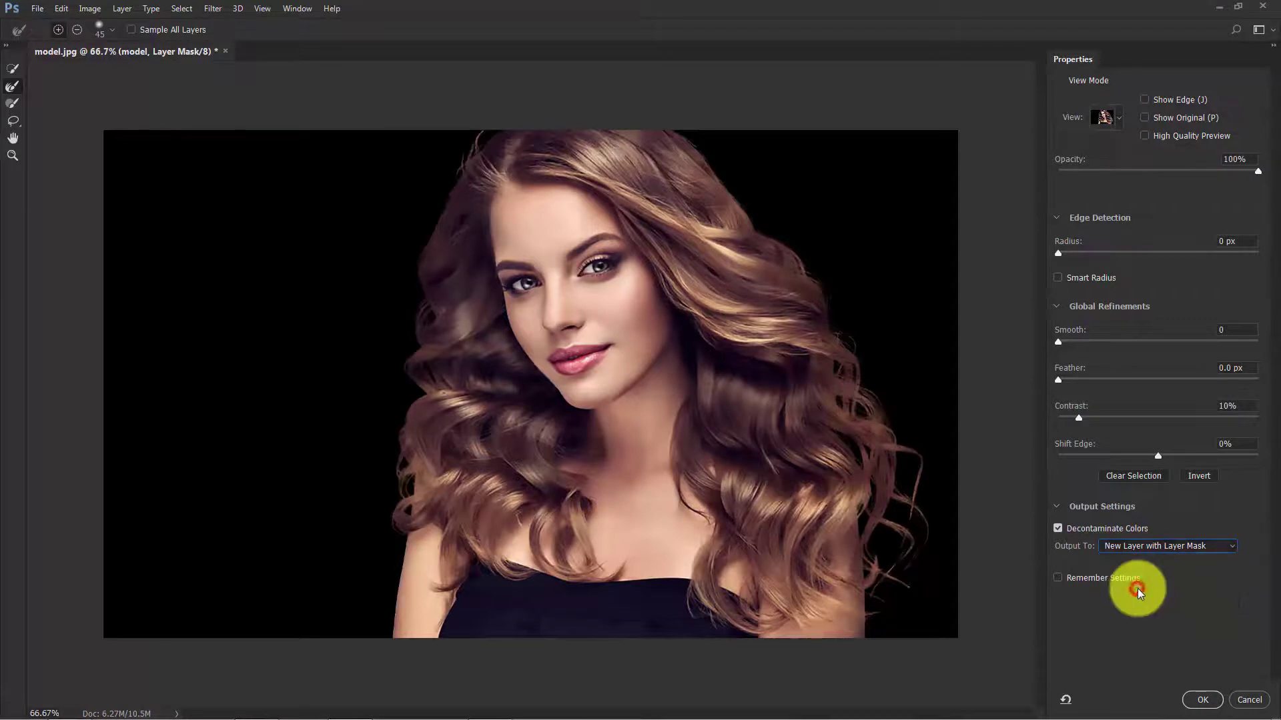
{"action": "left_click", "coordinate": [1200, 699]}
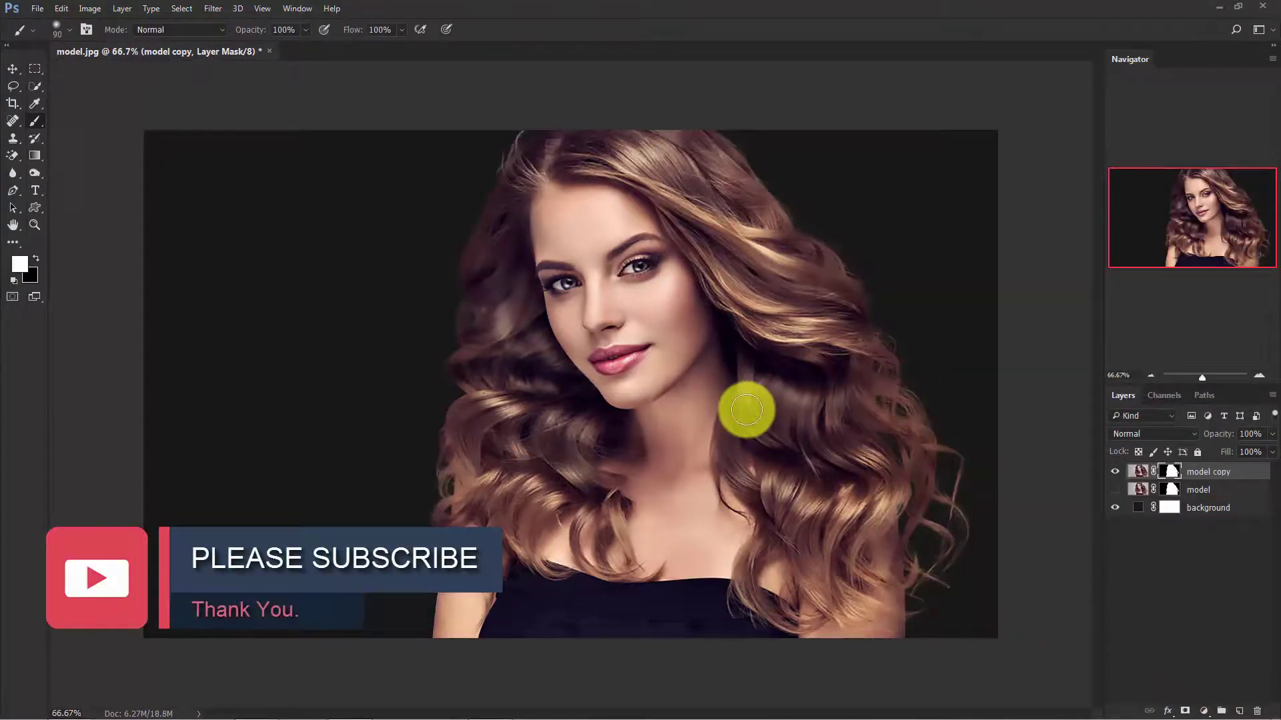
Step: Delete the original model layer and inspect the refined hair edges around the face up close
{"action": "left_click", "coordinate": [1206, 492]}
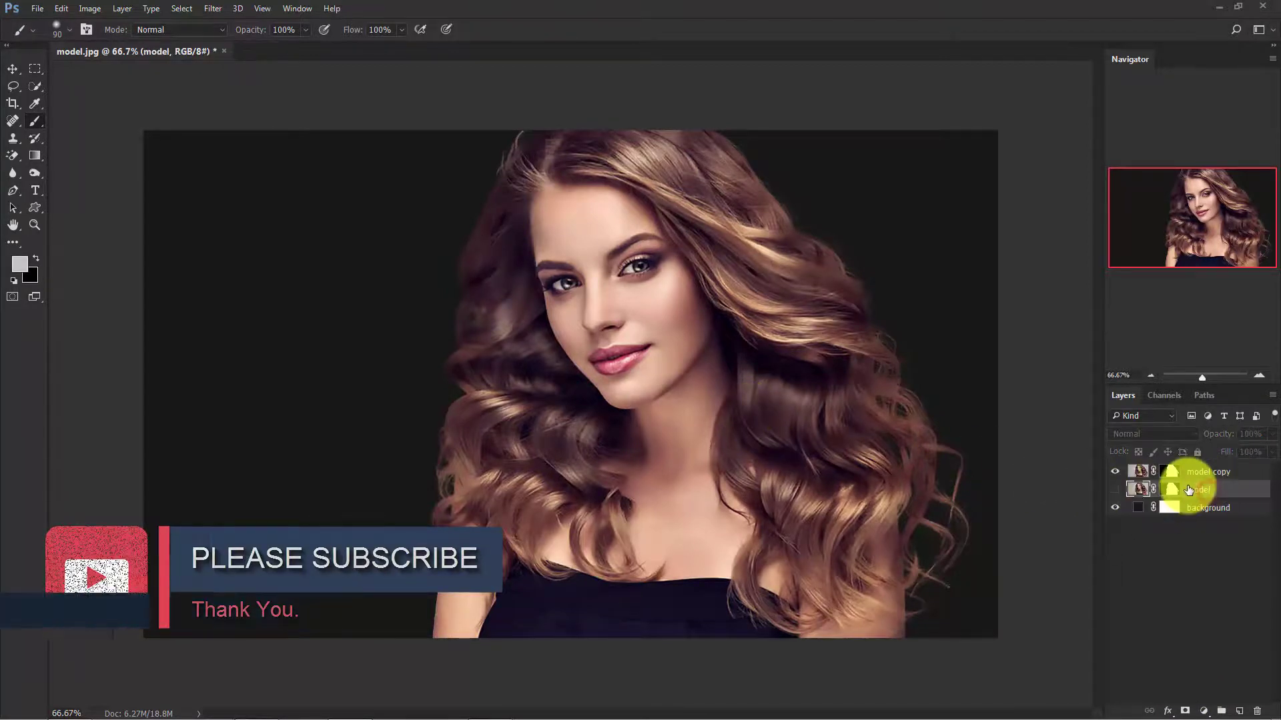
{"action": "key", "text": "Delete"}
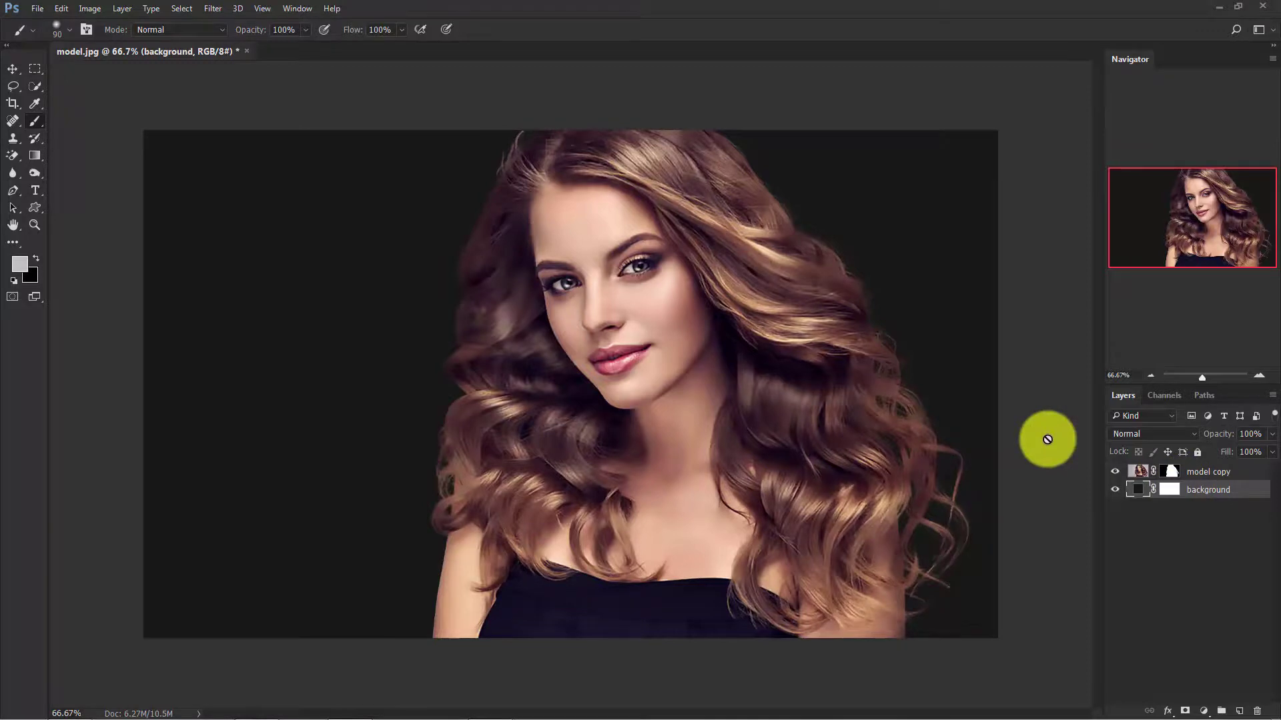
{"action": "key", "text": "ctrl+plus"}
{"action": "key", "text": "ctrl+plus"}
{"action": "key", "text": "ctrl+minus"}
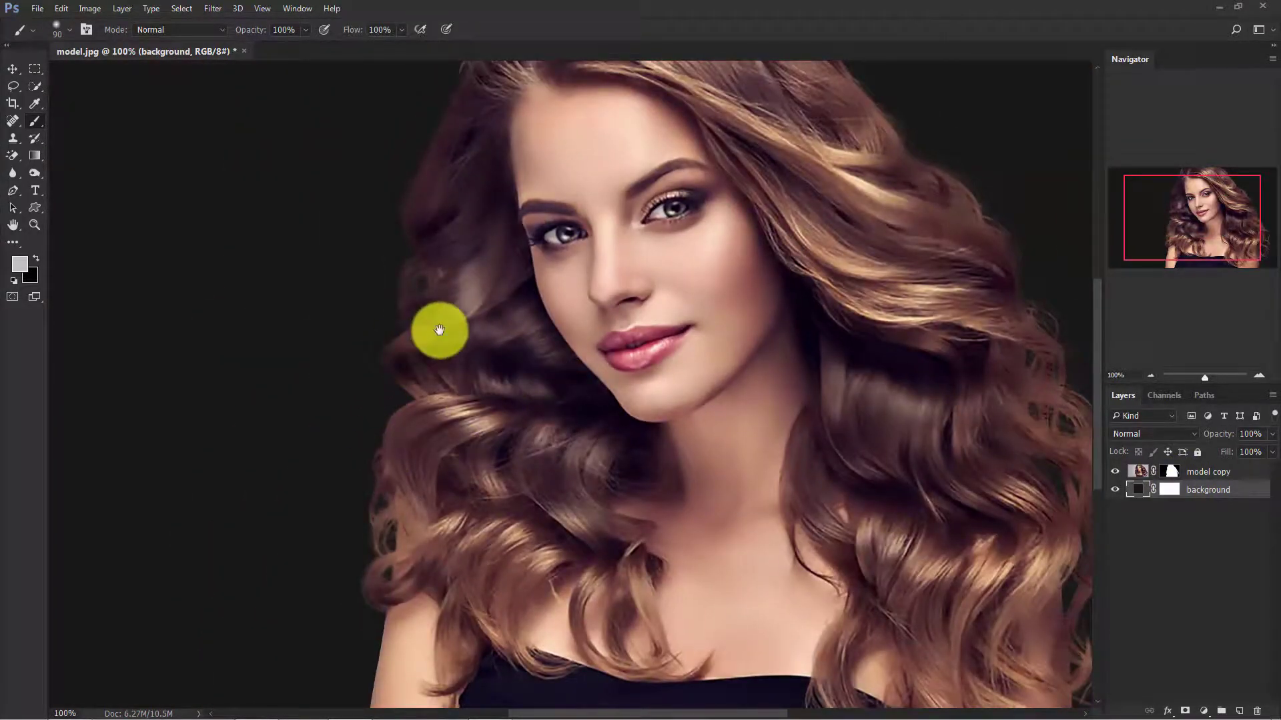
{"action": "left_click_drag", "start_coordinate": [437, 329], "coordinate": [391, 478]}
{"action": "mouse_move", "coordinate": [710, 479]}
{"action": "left_mouse_down"}
{"action": "mouse_move", "coordinate": [667, 478]}
{"action": "mouse_move", "coordinate": [507, 375]}
{"action": "left_mouse_up"}
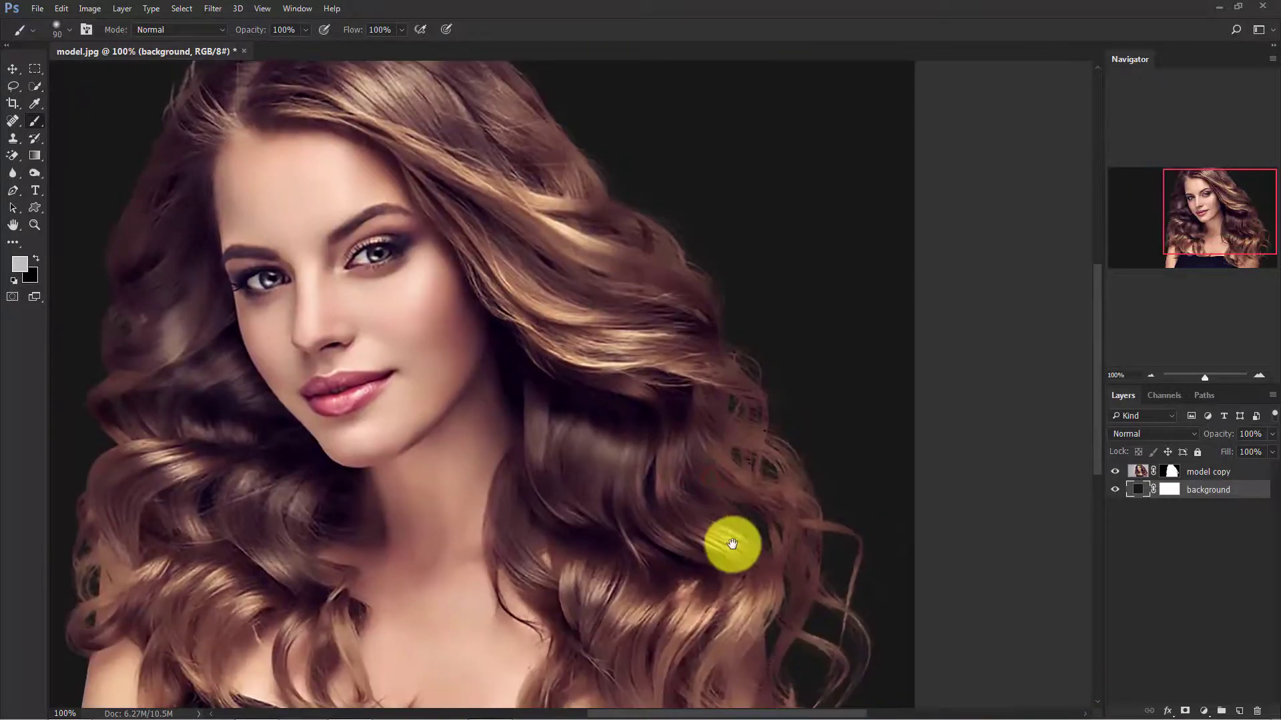
{"action": "left_click_drag", "start_coordinate": [730, 541], "coordinate": [711, 449]}
{"action": "left_click_drag", "start_coordinate": [356, 395], "coordinate": [494, 369]}
{"action": "left_click_drag", "start_coordinate": [410, 450], "coordinate": [441, 505]}
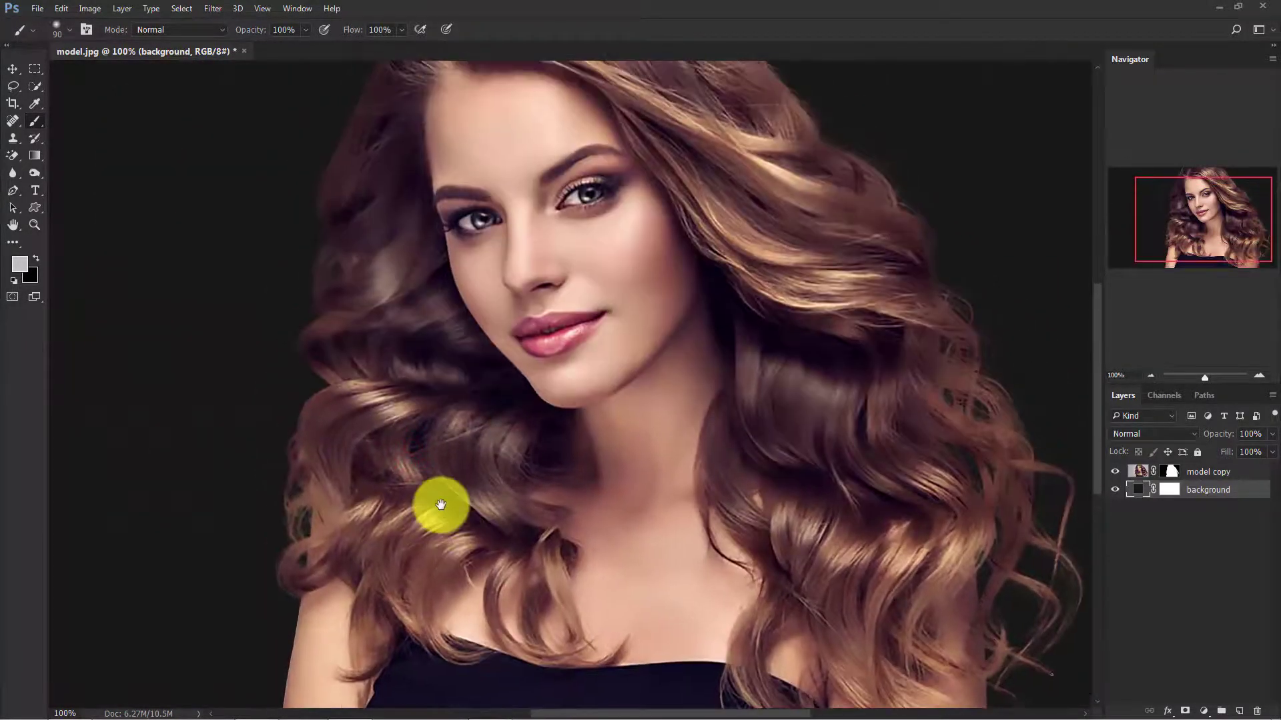
{"action": "key", "text": "ctrl+minus"}
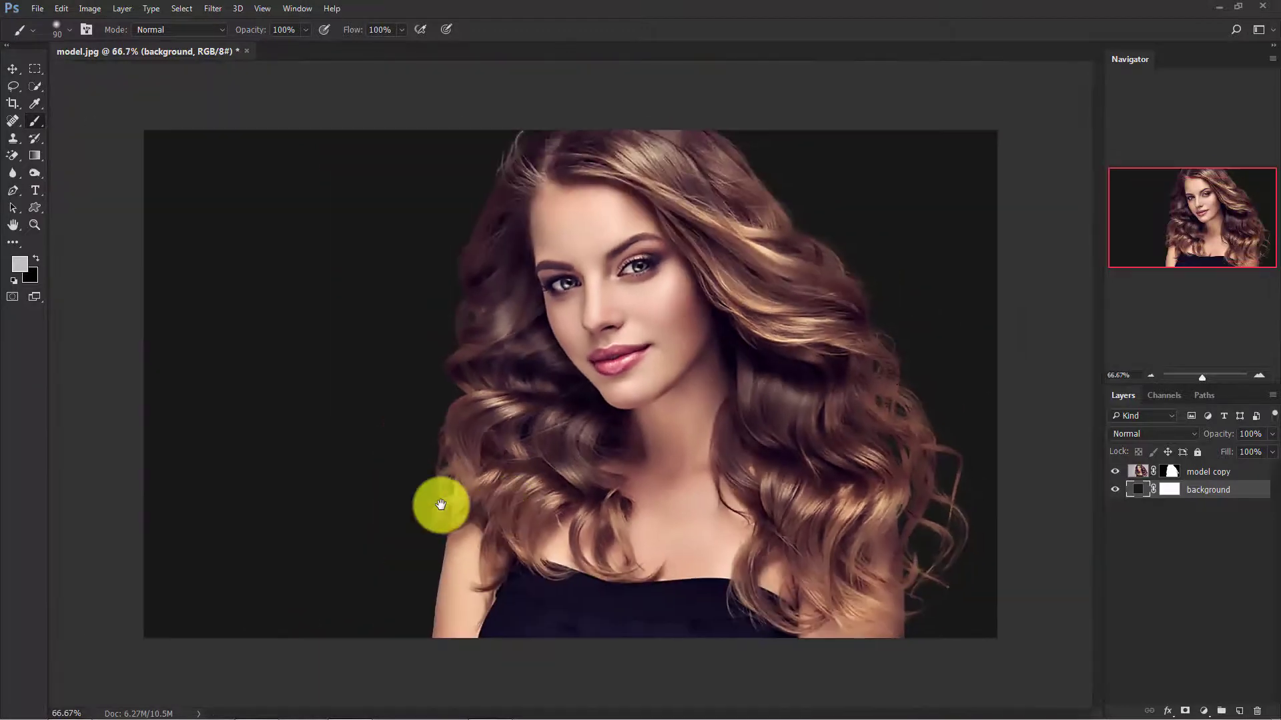
Step: Check the transparency, then change the background fill colour to a bright saturated yellow
{"action": "left_click", "coordinate": [1115, 490]}
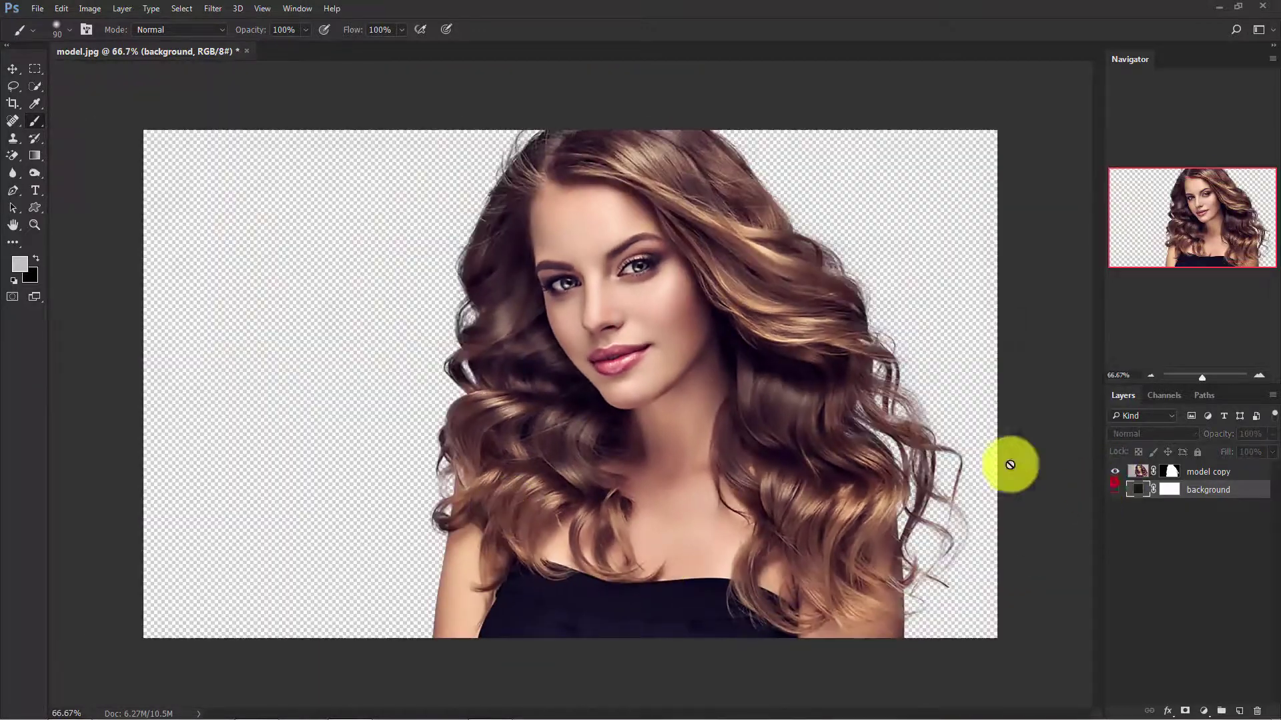
{"action": "left_click", "coordinate": [1111, 490]}
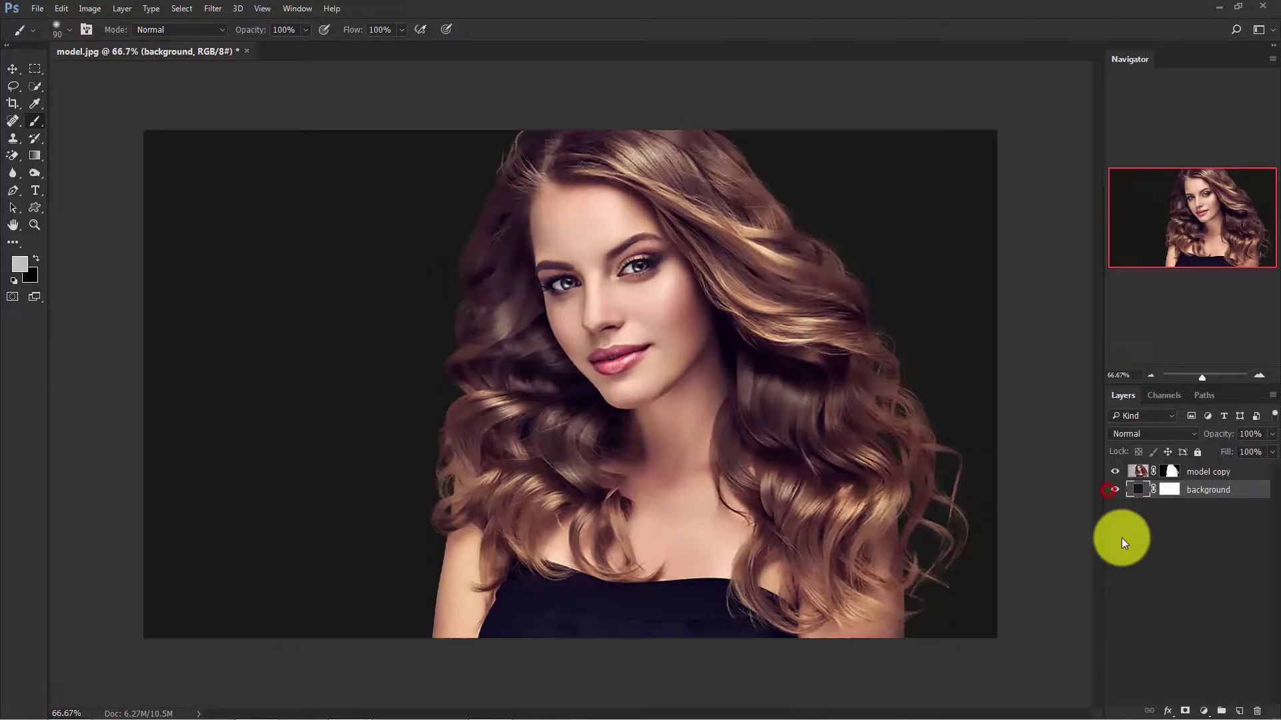
{"action": "double_click", "coordinate": [1140, 491]}
{"action": "left_click", "coordinate": [758, 474]}
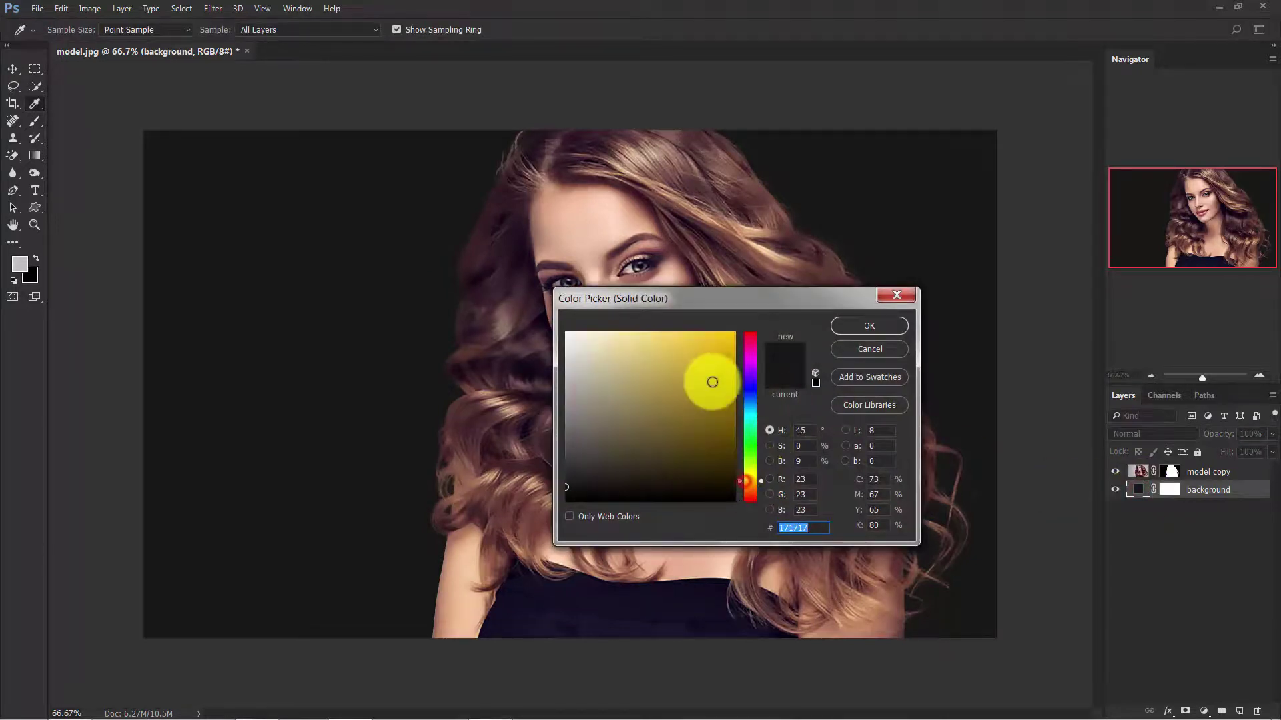
{"action": "left_click_drag", "start_coordinate": [709, 380], "coordinate": [778, 294]}
{"action": "left_click", "coordinate": [859, 330]}
{"action": "key", "text": "b"}
{"action": "left_click", "coordinate": [1184, 558]}
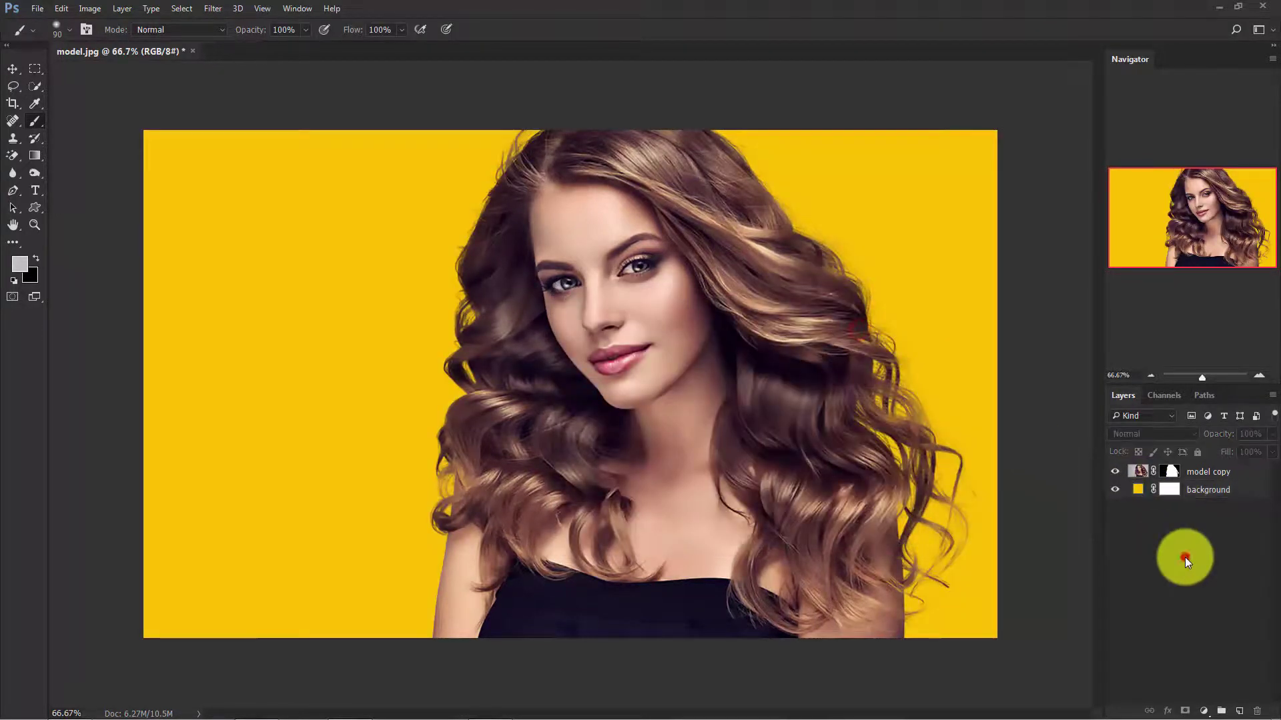